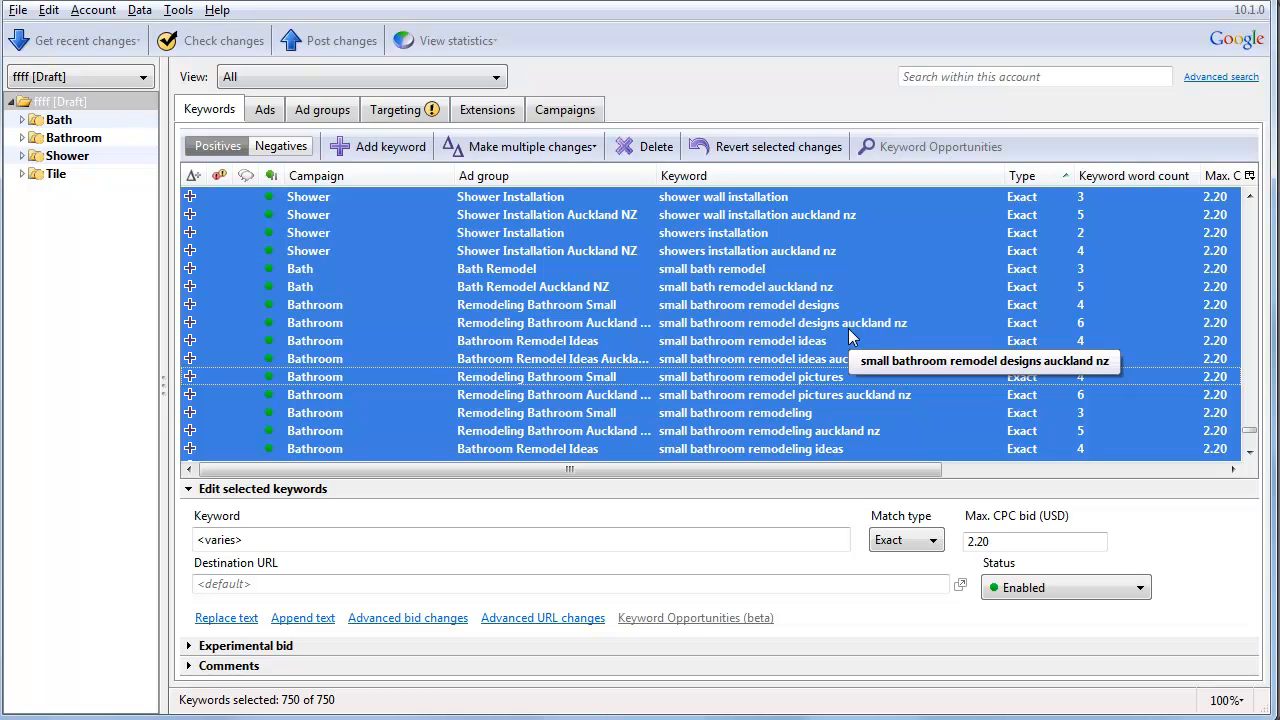
Copy all keywords in the account and switch to Excel to paste them into the blank Sheet1 starting at cell A1
{"action": "left_click", "coordinate": [901, 306]}
{"action": "key", "text": "ctrl+a"}
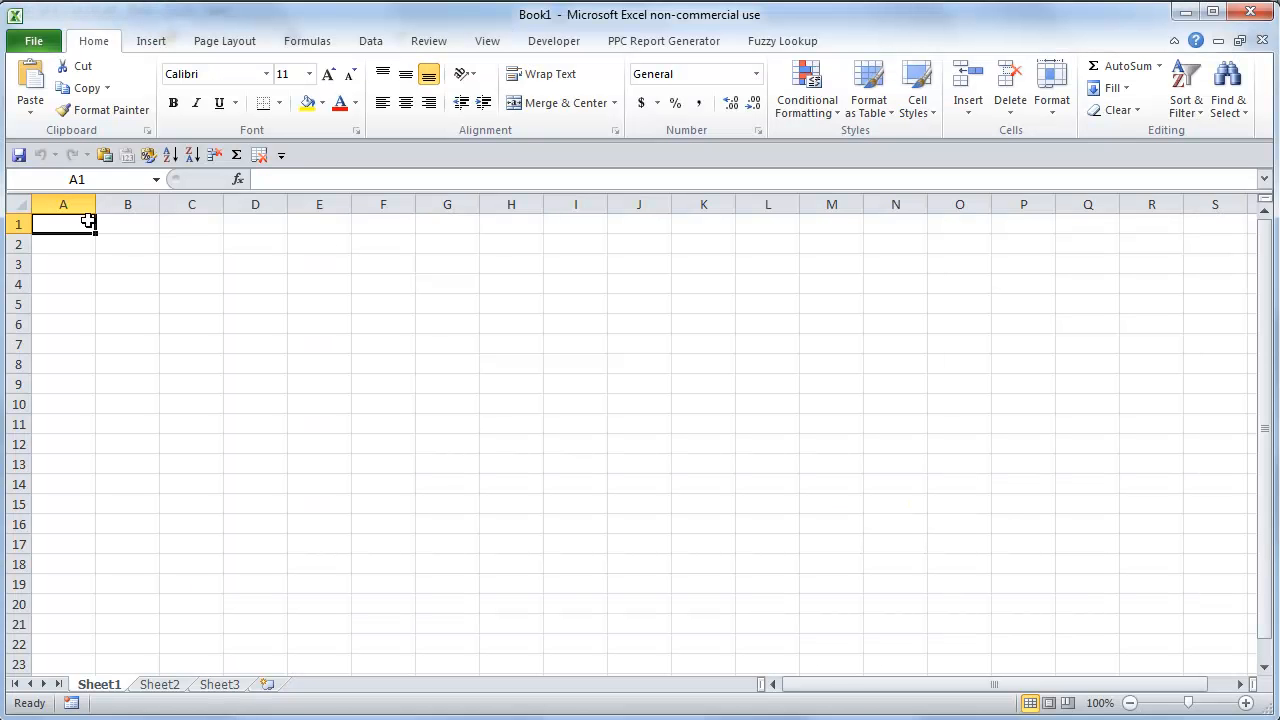
{"action": "key", "text": "ctrl+v"}
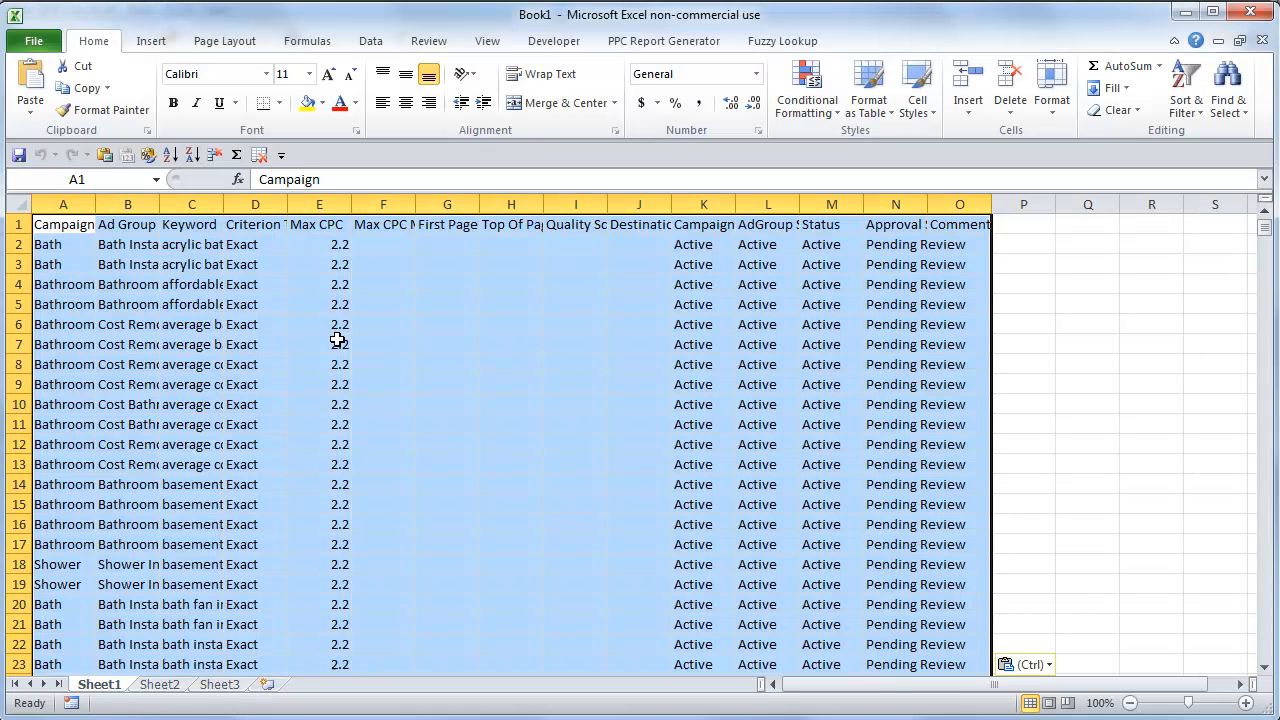
{"action": "left_click", "coordinate": [438, 308]}
Widen the Criterion Type column to fit its heading
{"action": "left_click", "coordinate": [266, 243]}
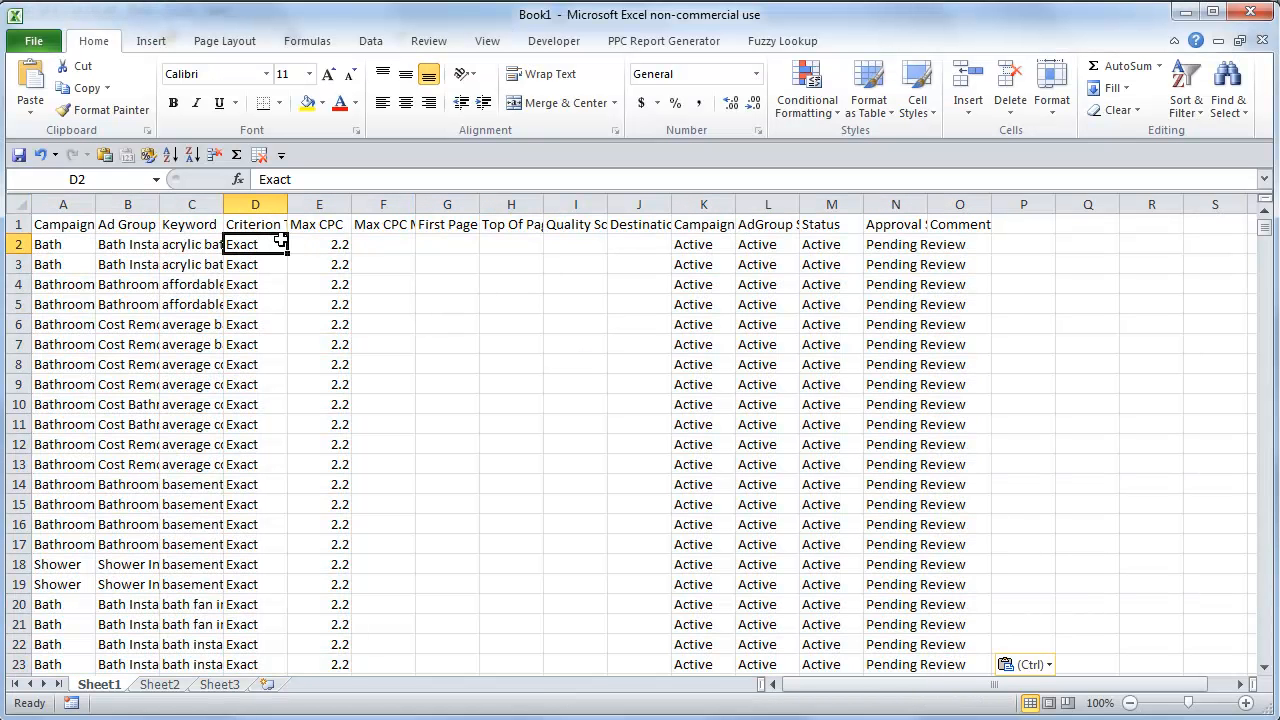
{"action": "left_click", "coordinate": [278, 224]}
{"action": "double_click", "coordinate": [288, 204]}
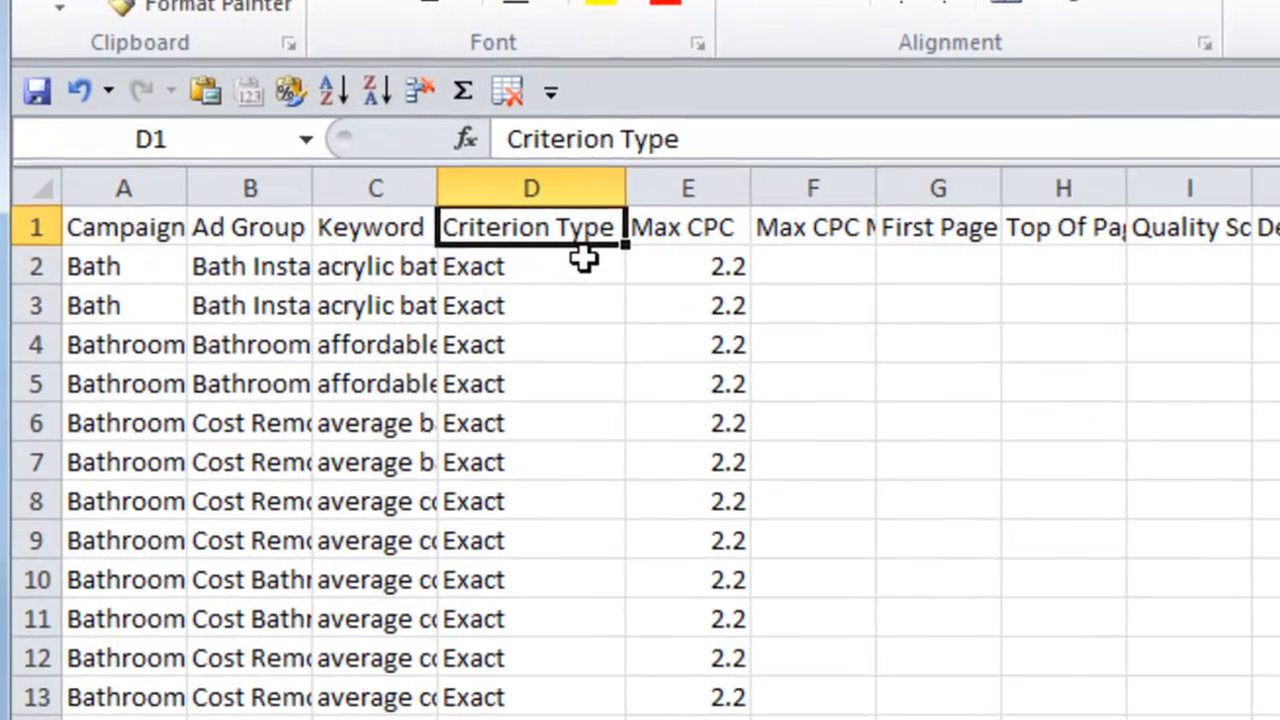
Set the Criterion Type to Phrase in D2 and fill it down for all keyword rows
{"action": "left_click", "coordinate": [315, 250]}
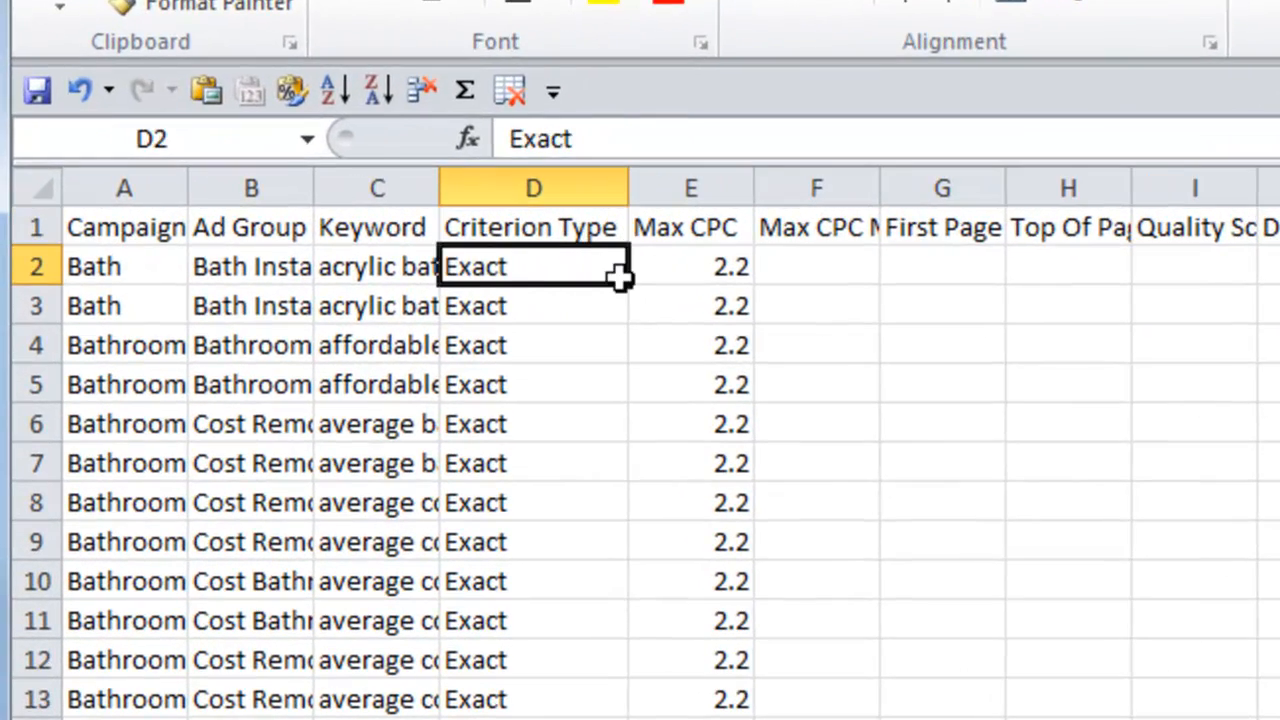
{"action": "type", "text": "Phrase"}
{"action": "key", "text": "Return"}
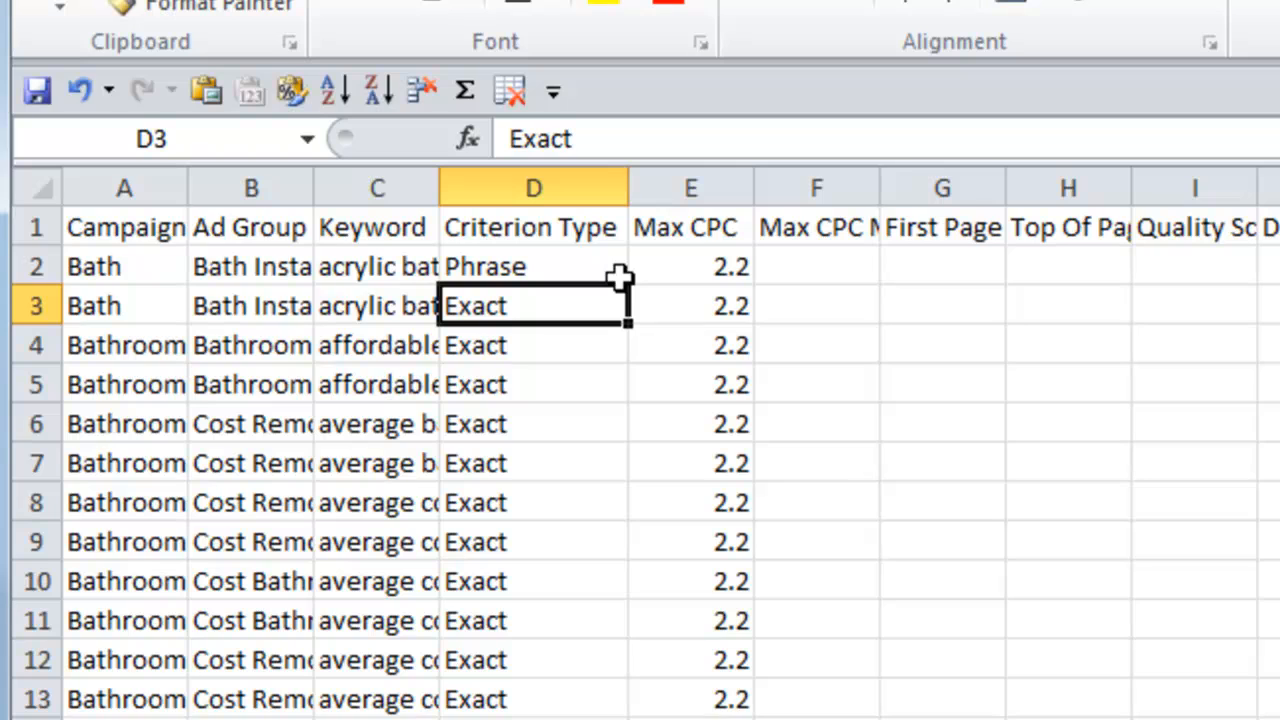
{"action": "left_click", "coordinate": [531, 262]}
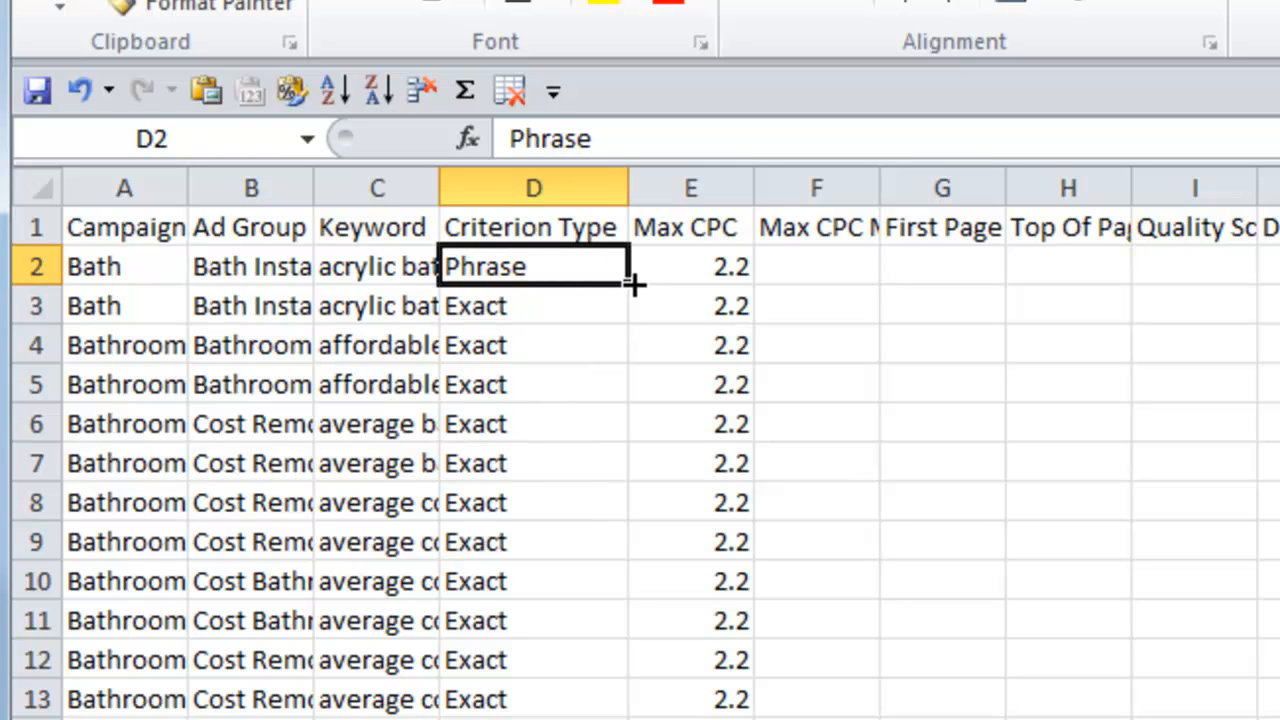
{"action": "double_click", "coordinate": [630, 285]}
{"action": "left_click", "coordinate": [578, 274]}
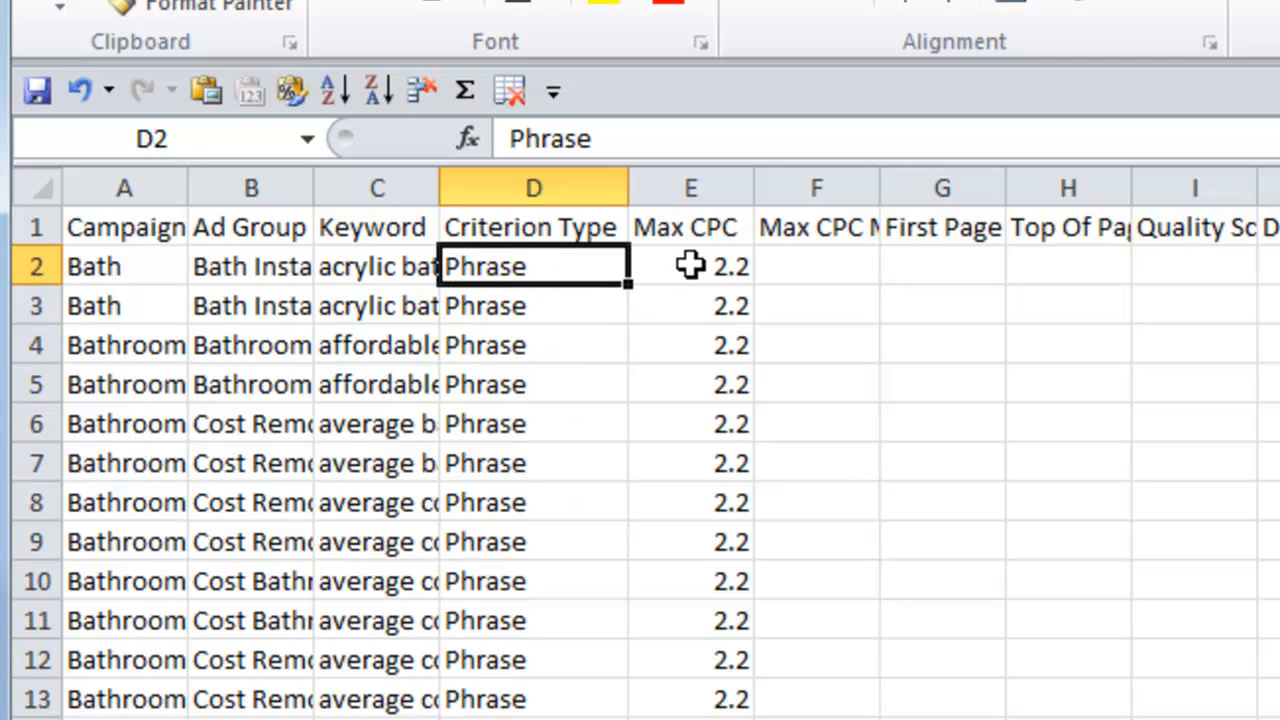
Clear the contents of the Max CPC Multiplier column, including its heading
{"action": "left_click", "coordinate": [717, 267]}
{"action": "left_click", "coordinate": [812, 178]}
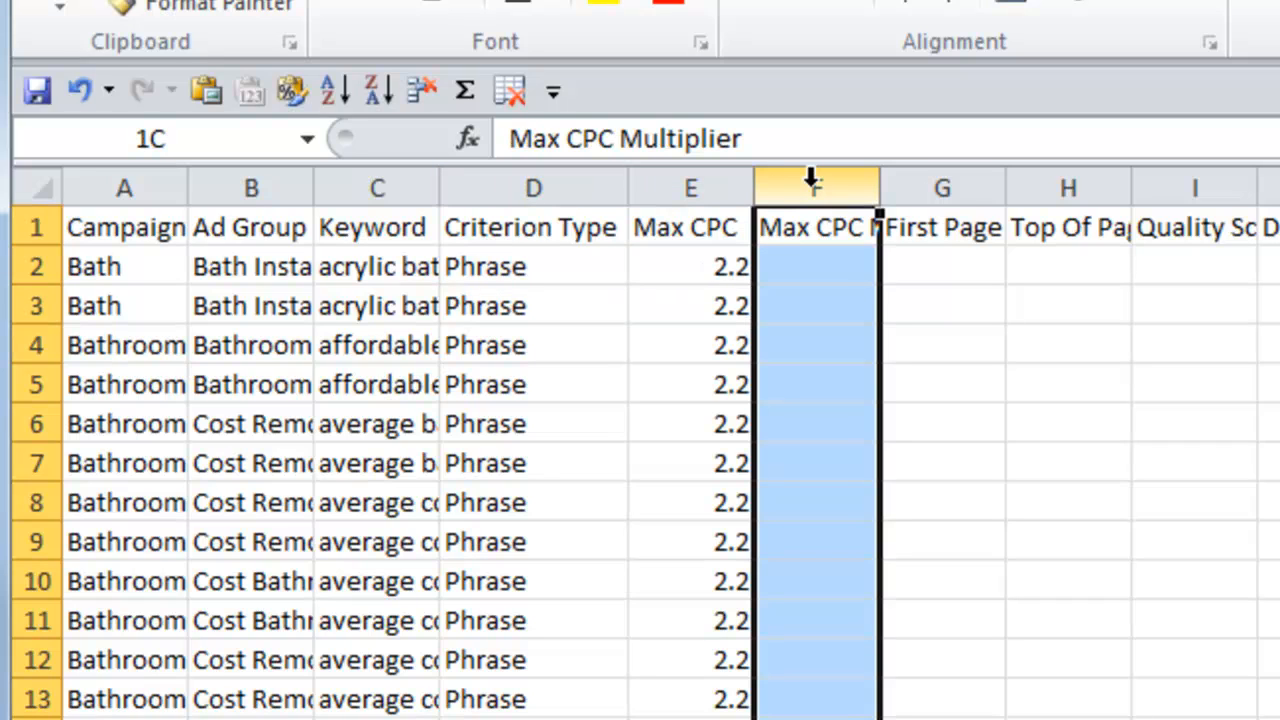
{"action": "left_click_drag", "start_coordinate": [812, 178], "coordinate": [866, 181]}
{"action": "key", "text": "Delete"}
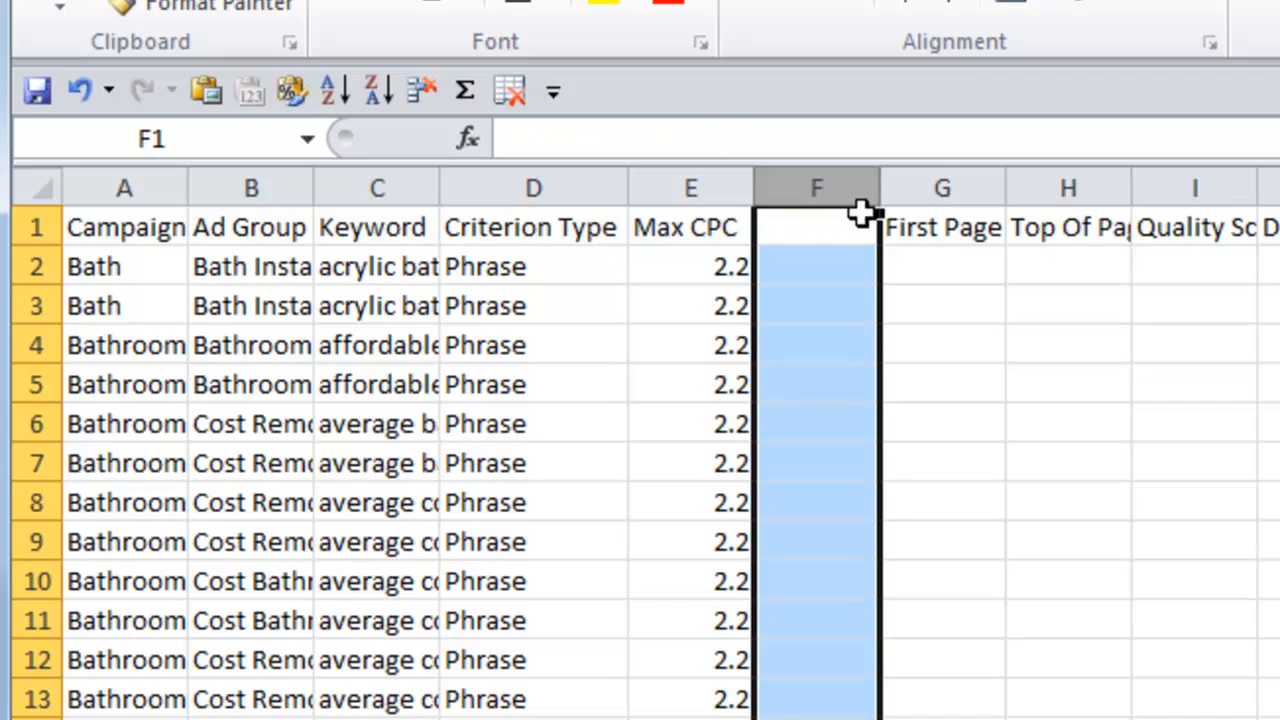
Enter the formula =E2*0.75 in F2 and fill it down for all keyword rows
{"action": "left_click", "coordinate": [811, 252]}
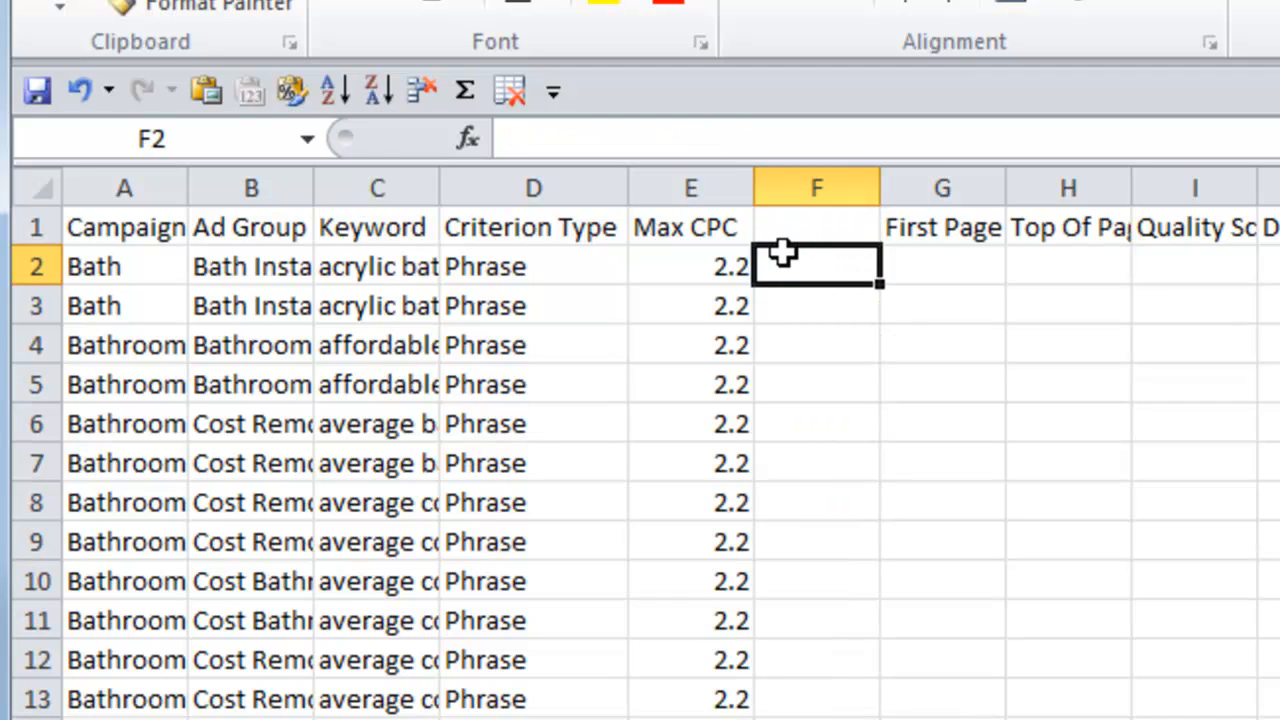
{"action": "type", "text": "="}
{"action": "key", "text": "Left"}
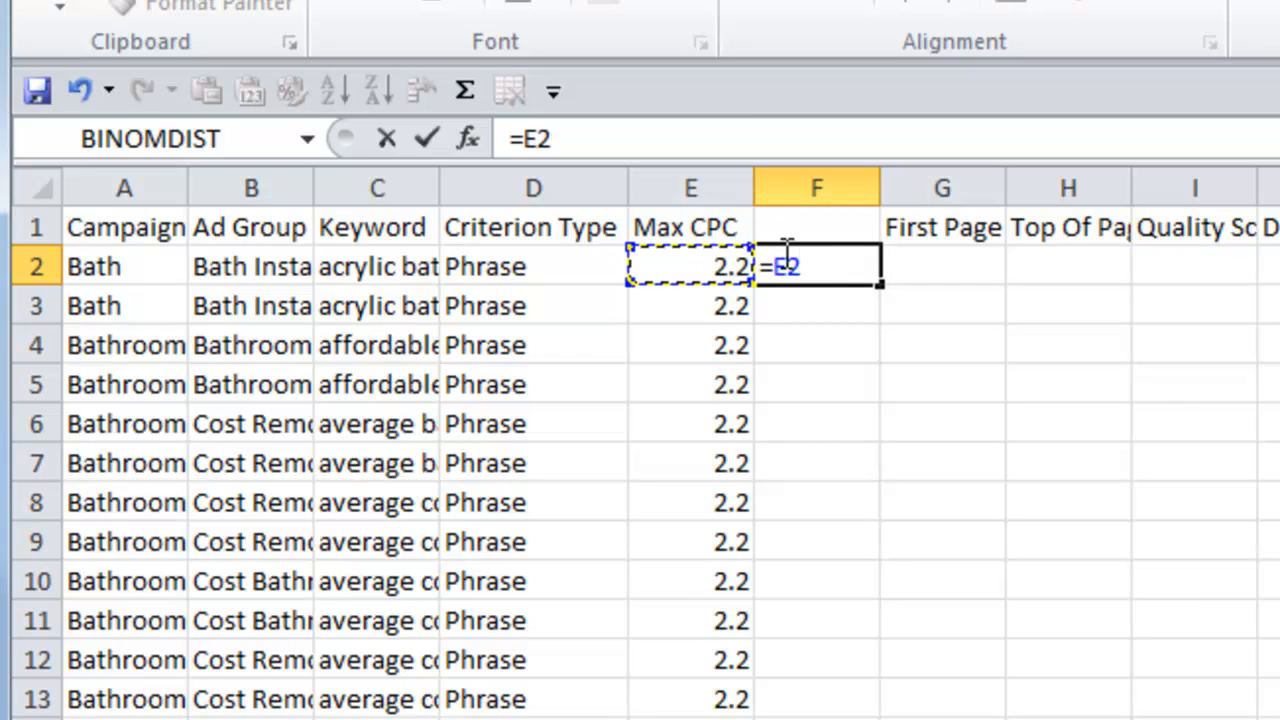
{"action": "type", "text": "*"}
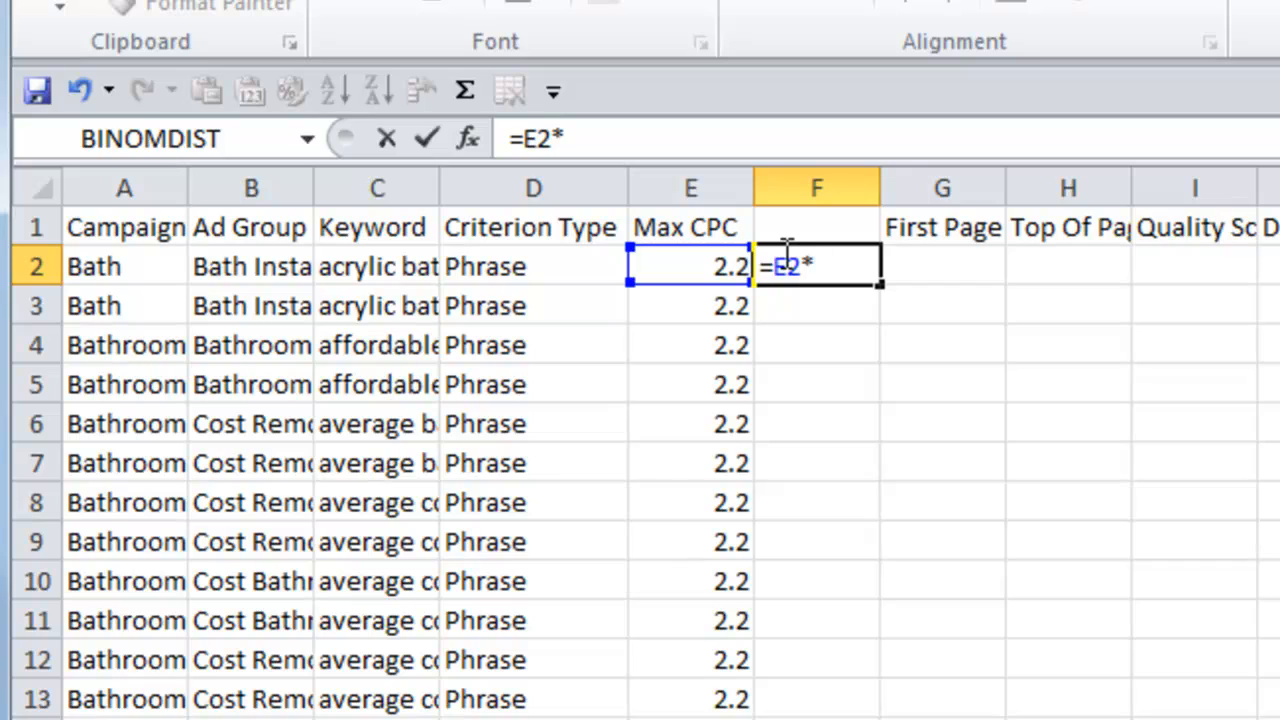
{"action": "type", "text": "0.75"}
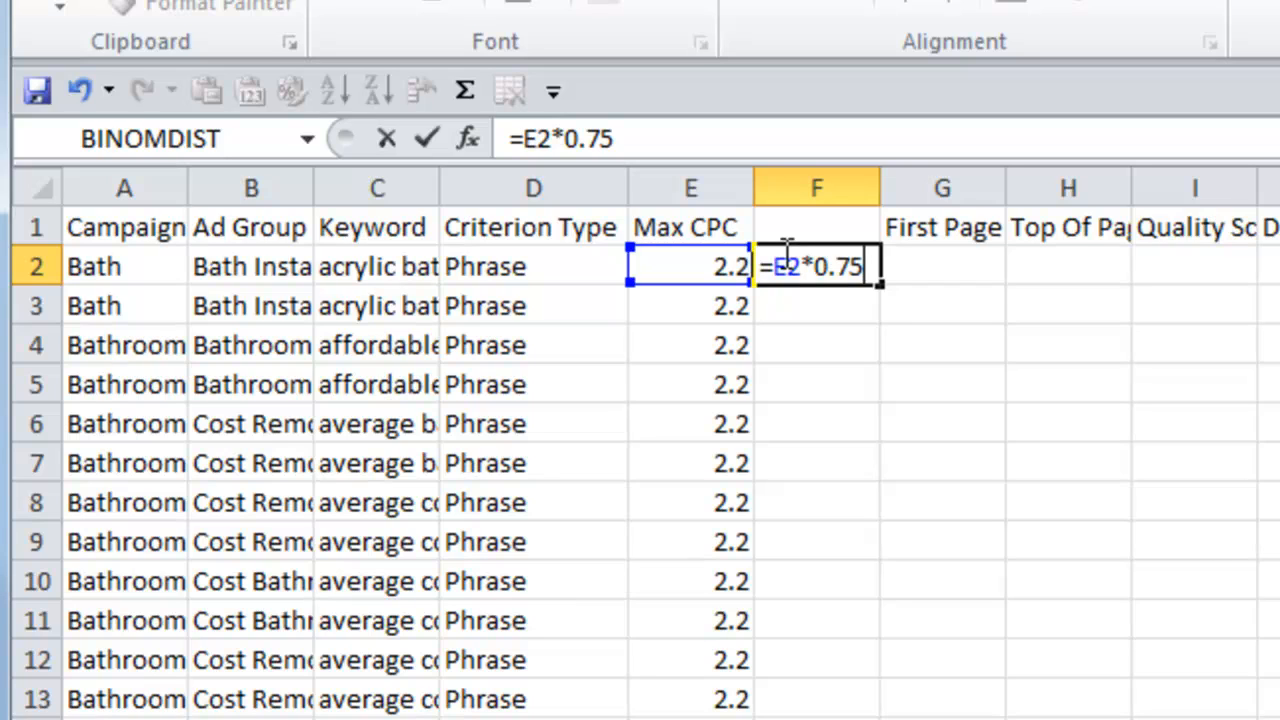
{"action": "key", "text": "Return"}
{"action": "left_click", "coordinate": [828, 266]}
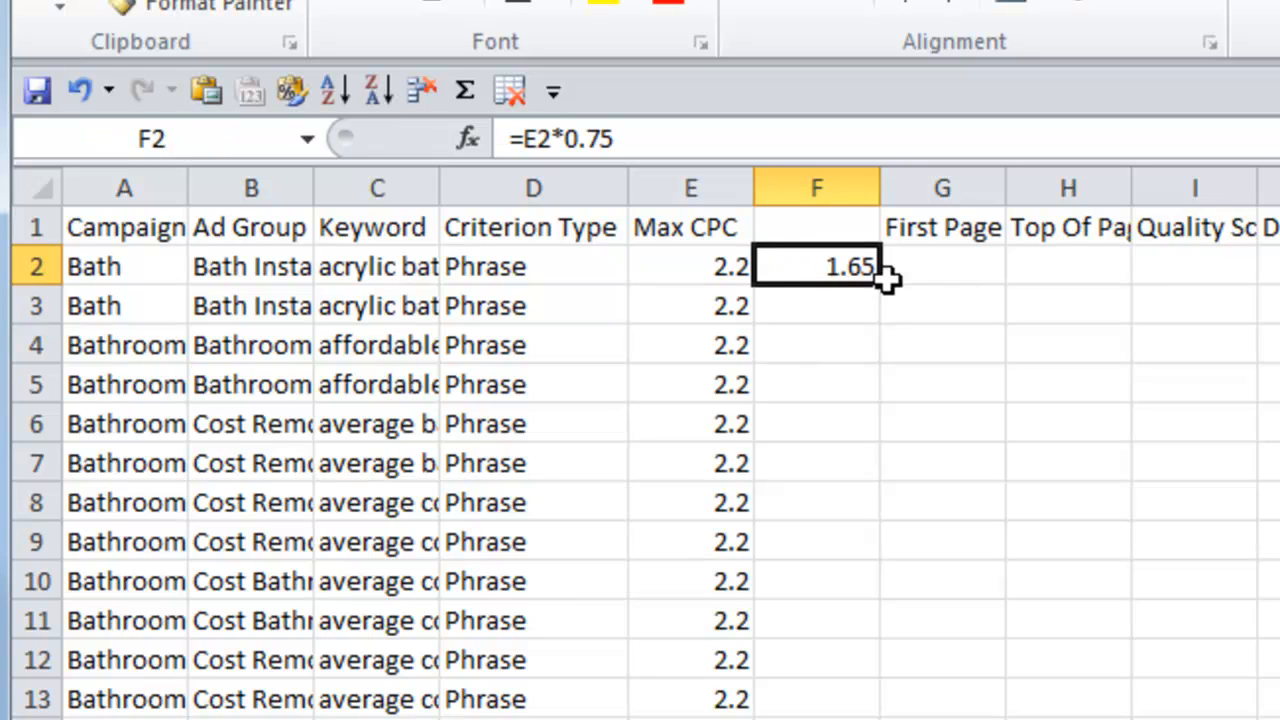
{"action": "double_click", "coordinate": [880, 284]}
{"action": "left_click", "coordinate": [862, 306]}
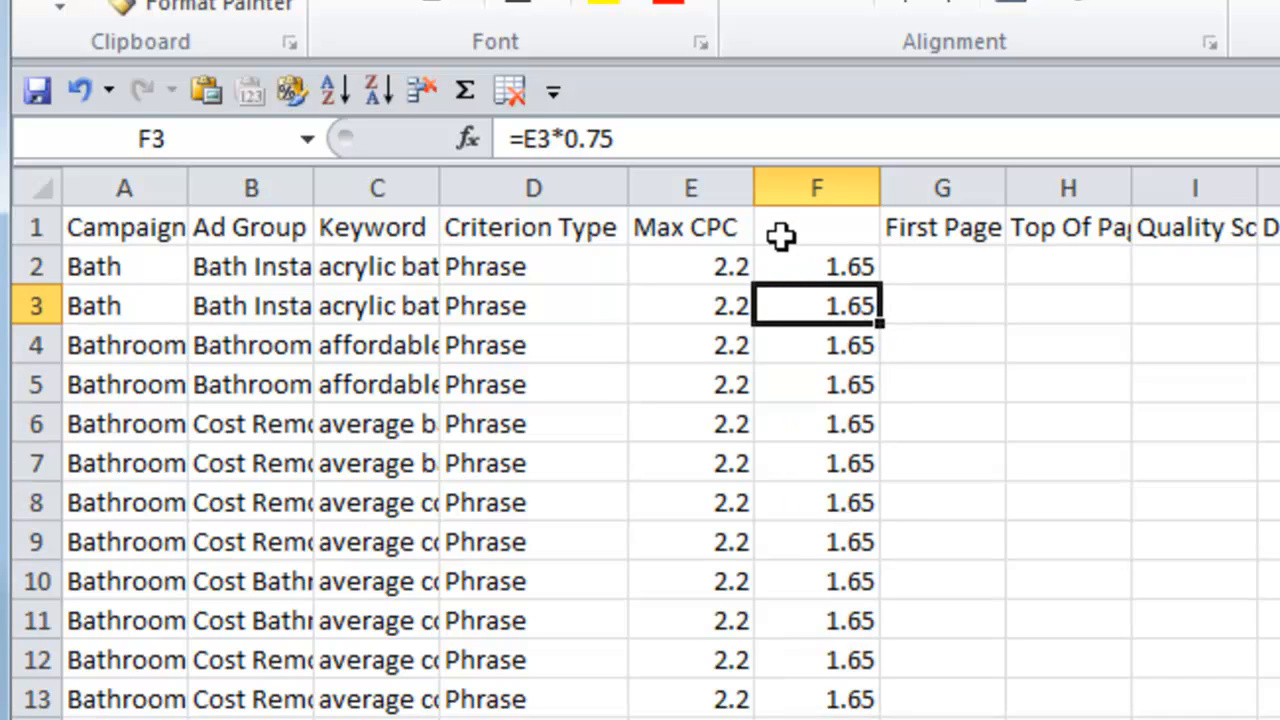
Replace the formulas in column F with their values, from F2 to the last keyword row
{"action": "left_click", "coordinate": [812, 264]}
{"action": "key", "text": "ctrl+shift+Down"}
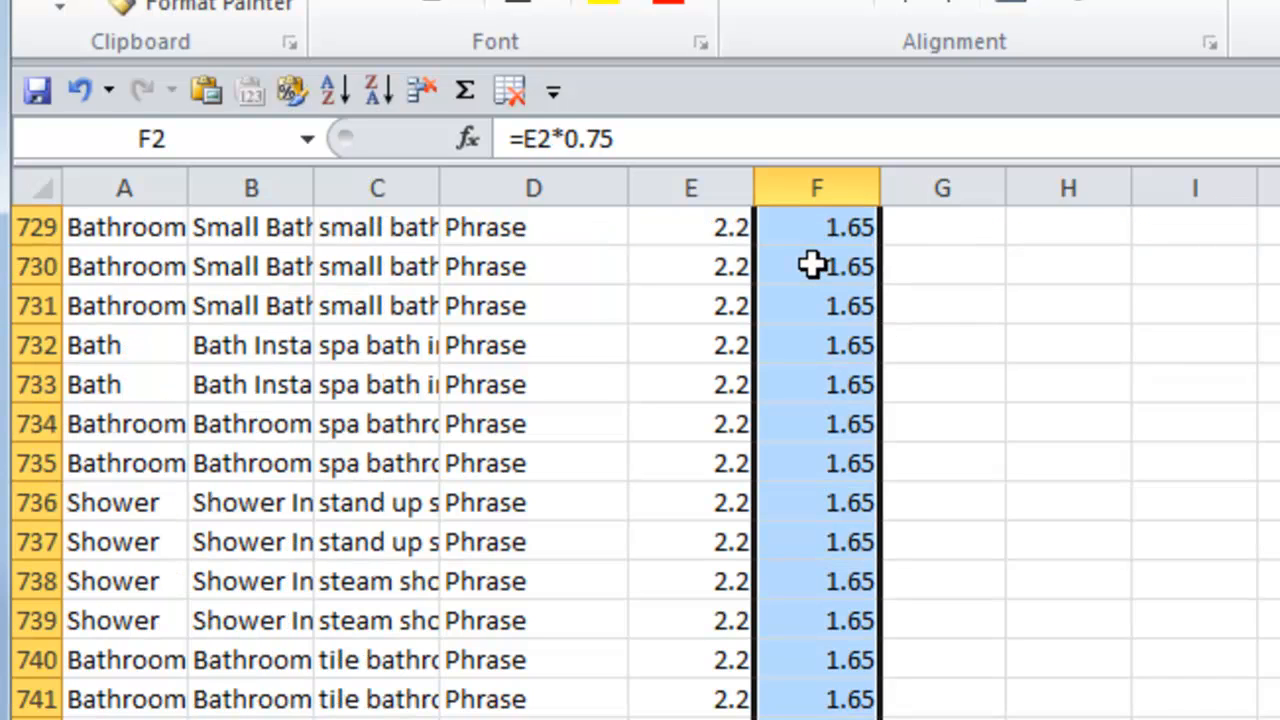
{"action": "key", "text": "ctrl+c"}
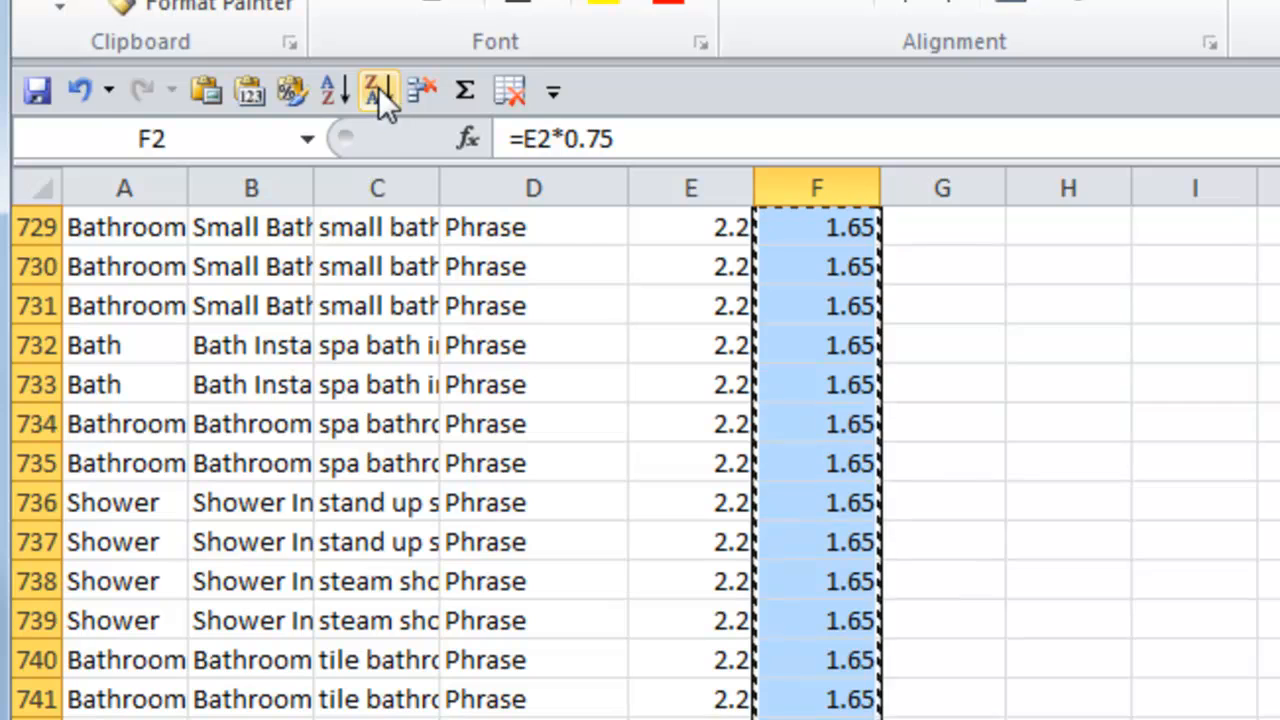
{"action": "right_click", "coordinate": [817, 275]}
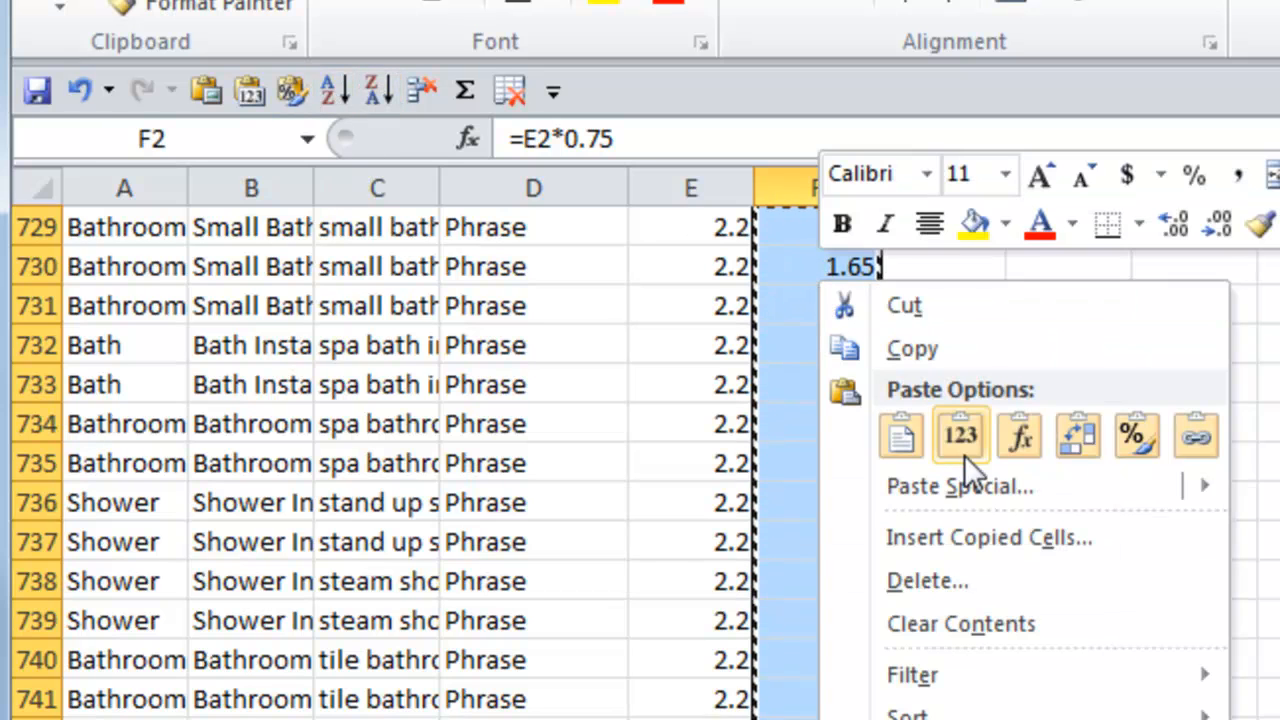
{"action": "left_click", "coordinate": [978, 478]}
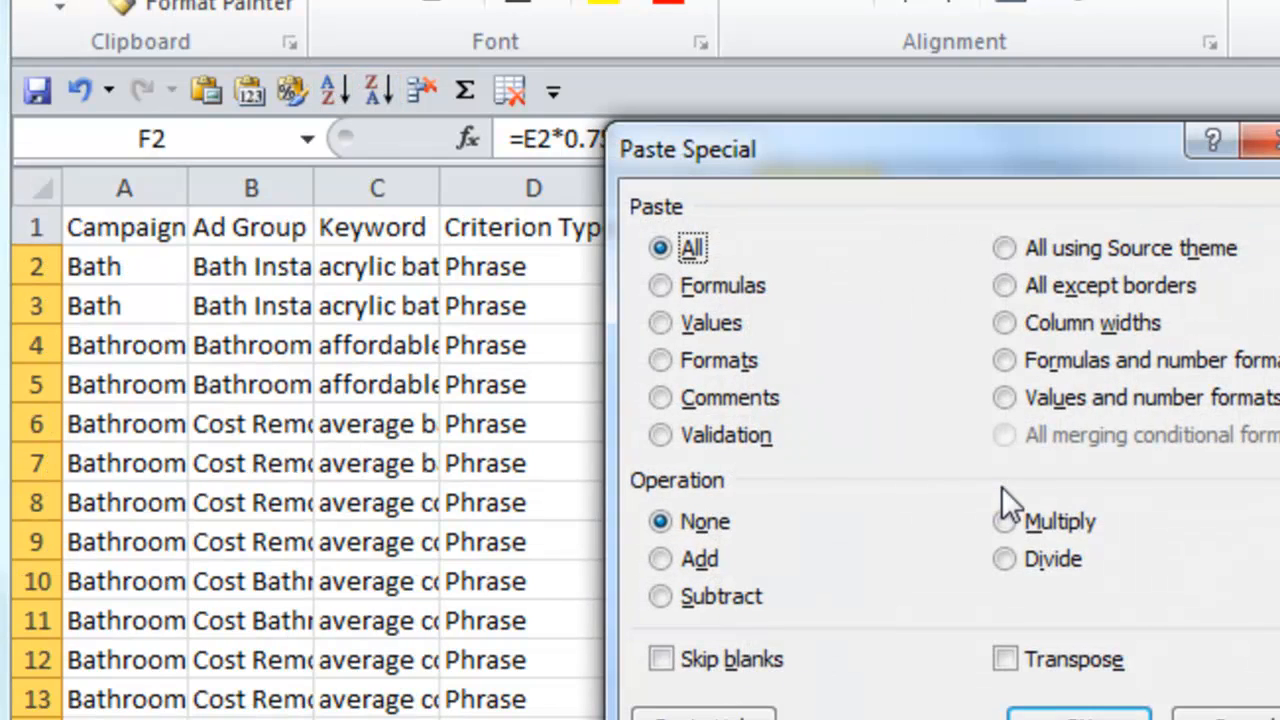
{"action": "left_click", "coordinate": [728, 331]}
{"action": "left_click", "coordinate": [1079, 714]}
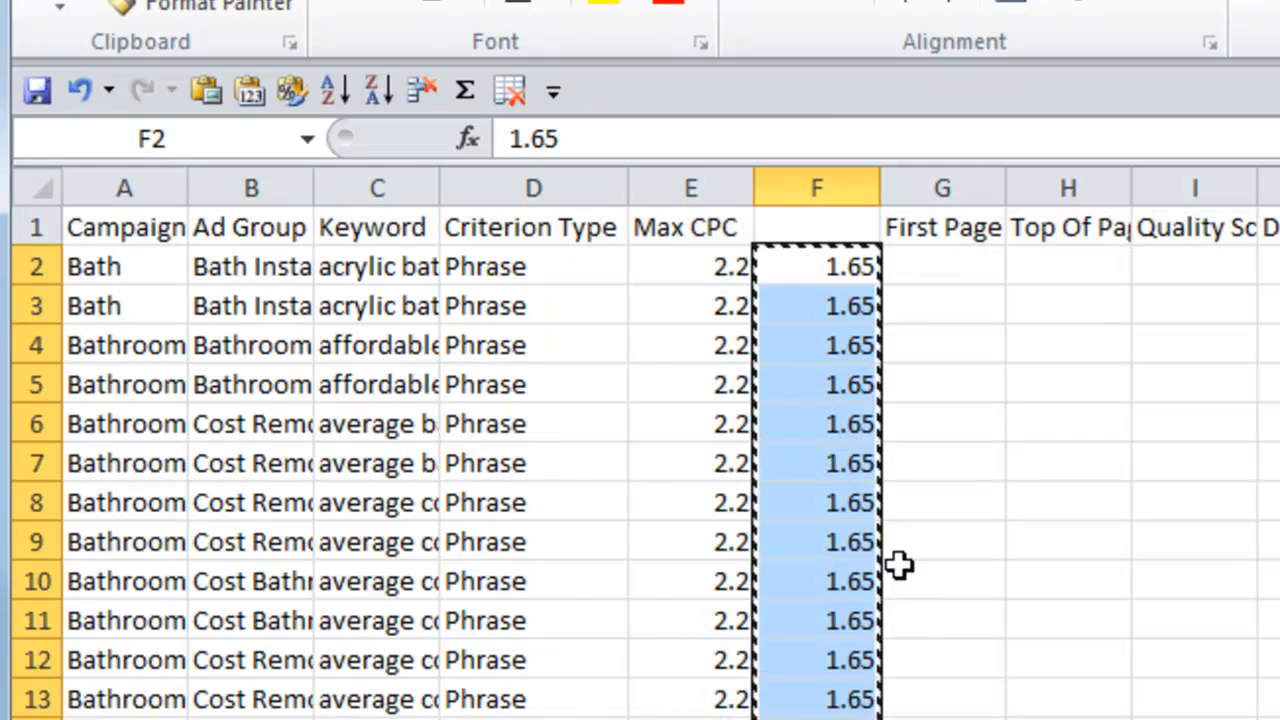
{"action": "left_click", "coordinate": [830, 455]}
{"action": "left_click", "coordinate": [834, 266]}
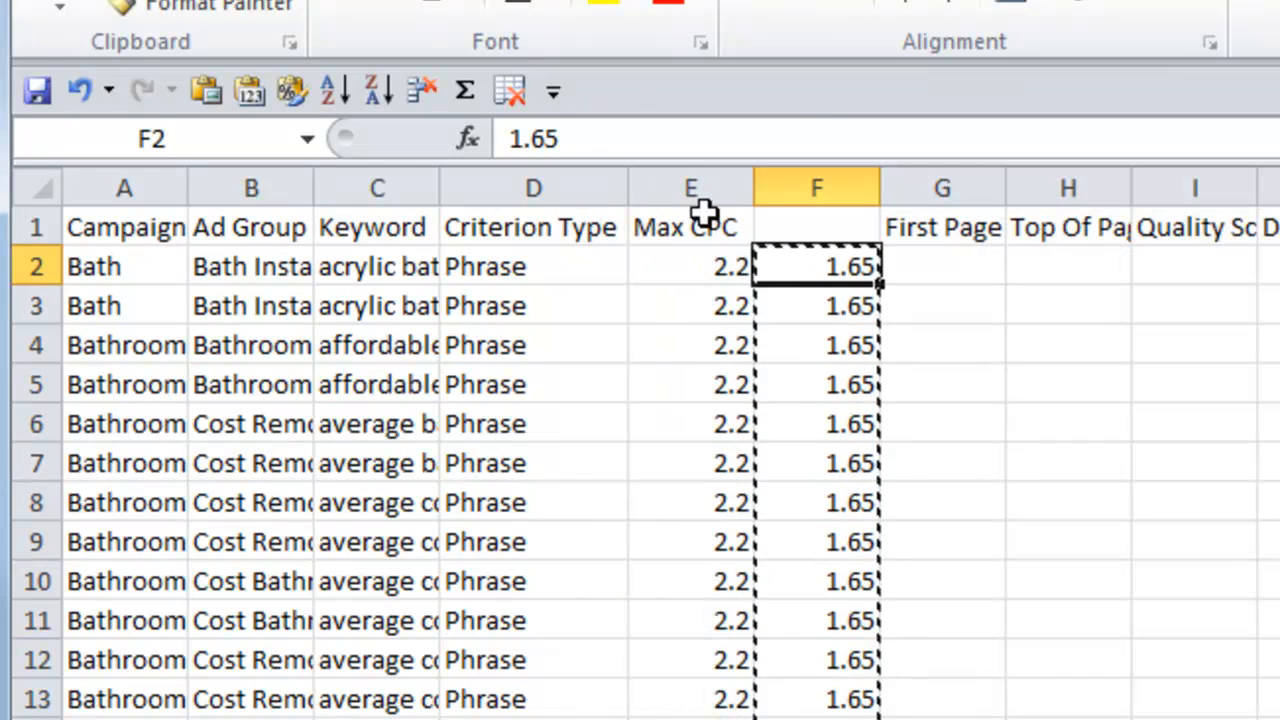
{"action": "double_click", "coordinate": [596, 139]}
Move the Max CPC heading from E1 to F1 and delete the old bid column E
{"action": "left_click", "coordinate": [737, 243]}
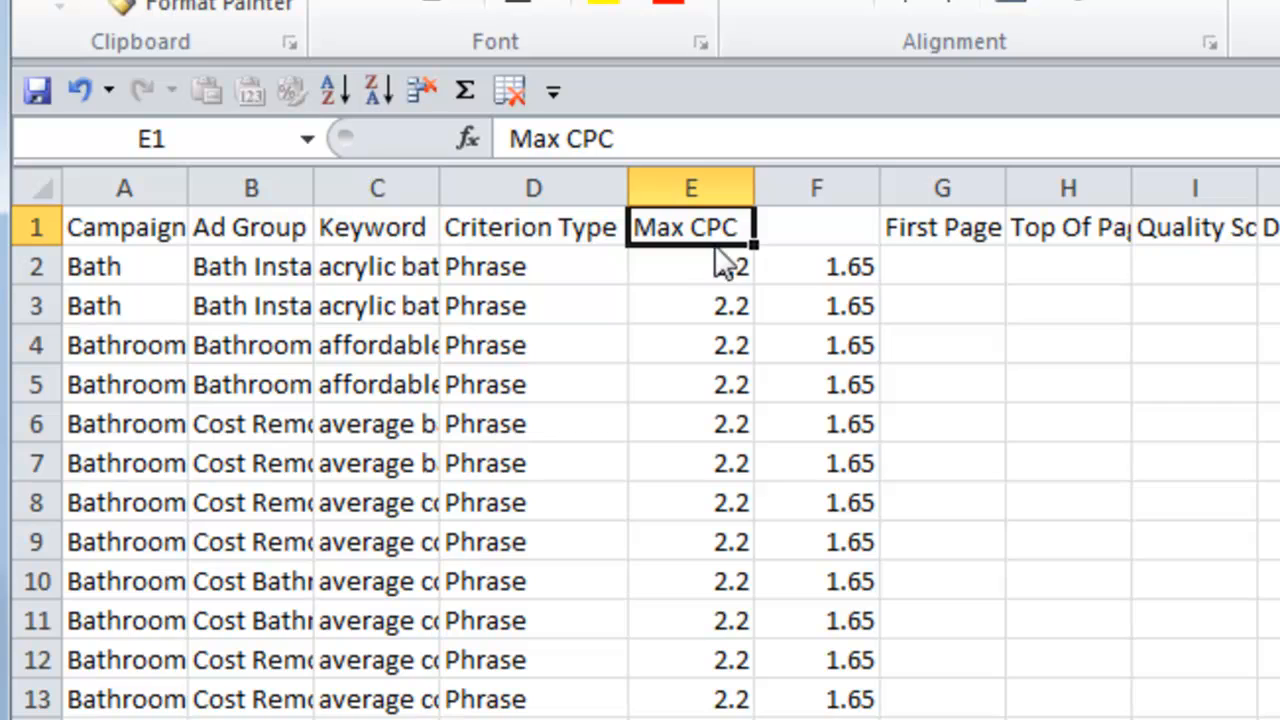
{"action": "left_click_drag", "start_coordinate": [740, 245], "coordinate": [818, 260]}
{"action": "left_click", "coordinate": [703, 186]}
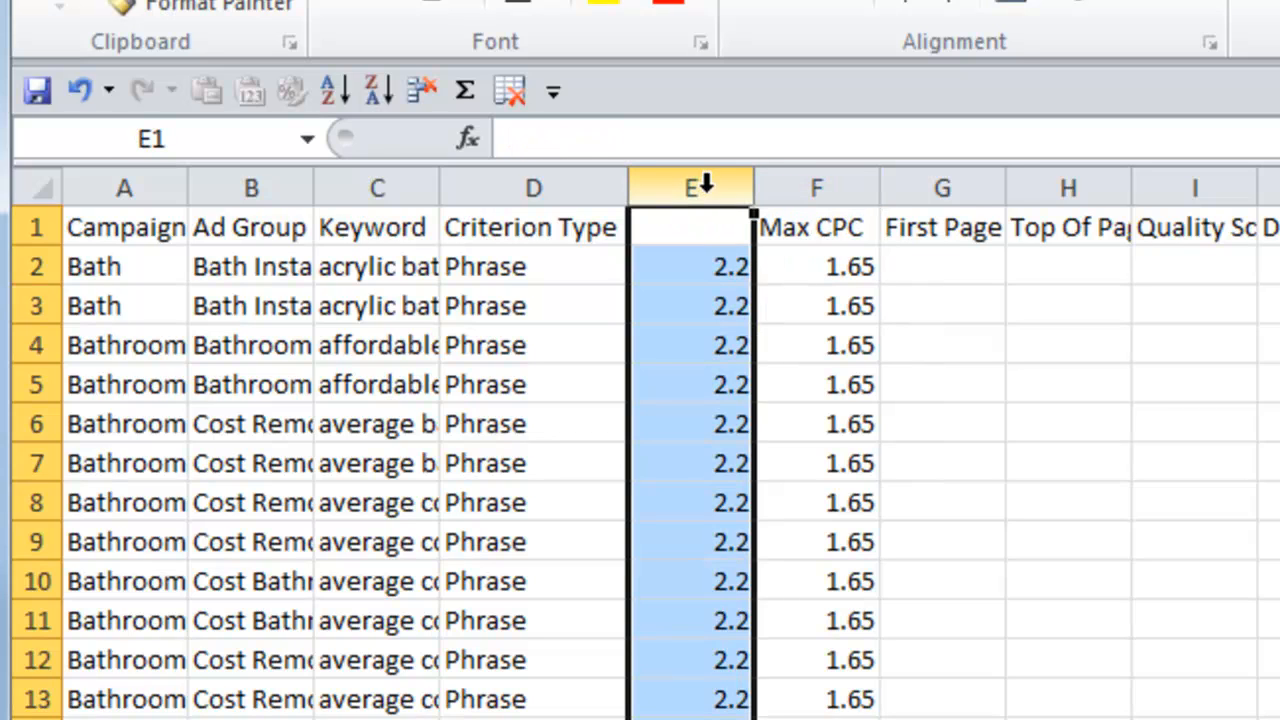
{"action": "key", "text": "ctrl+minus"}
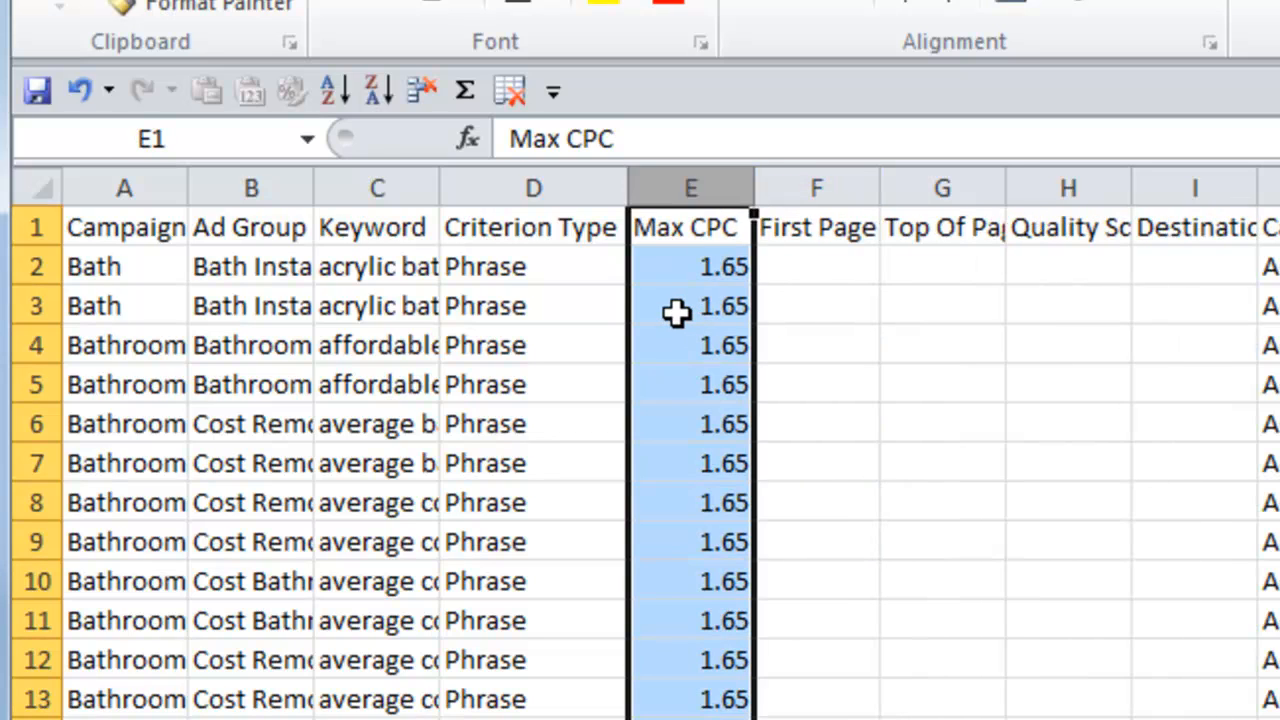
Copy the entire edited keyword table, including the column headings
{"action": "left_click_drag", "start_coordinate": [700, 216], "coordinate": [124, 422]}
{"action": "left_click", "coordinate": [572, 495]}
{"action": "key", "text": "ctrl+a"}
{"action": "key", "text": "ctrl+c"}
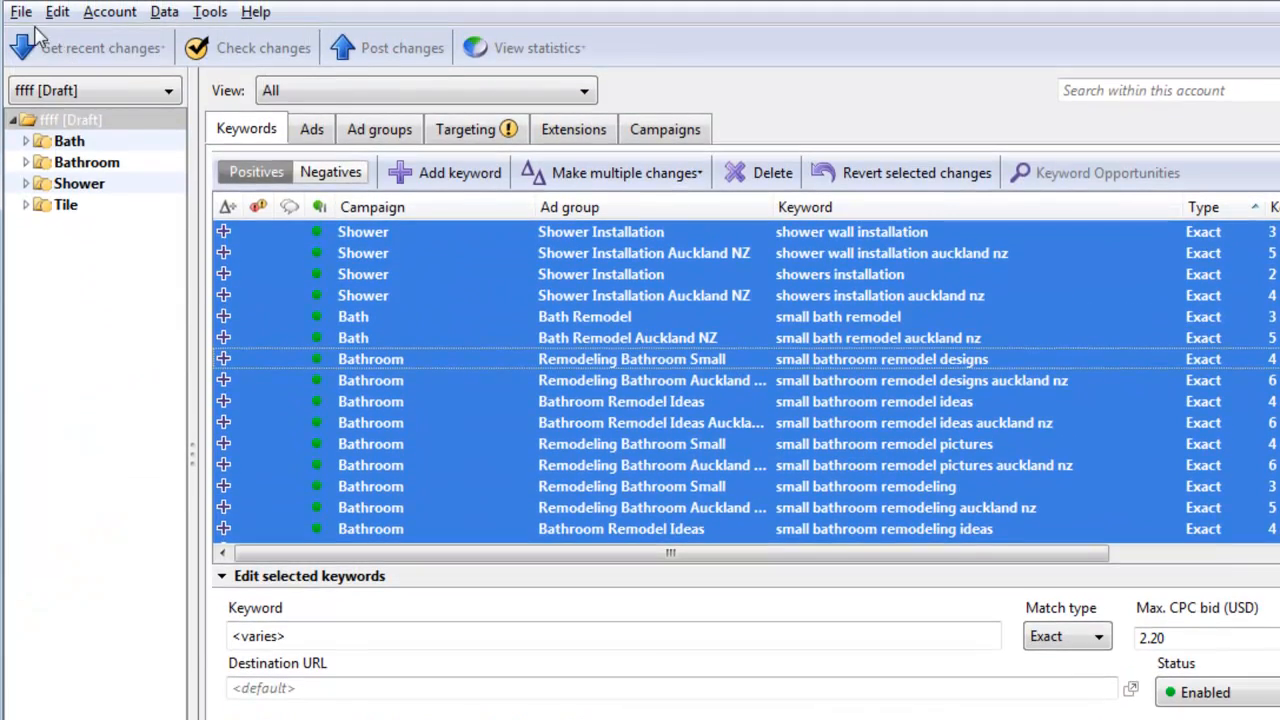
Switch to AdWords Editor, start a CSV import from pasted text, and paste the copied keyword table
{"action": "left_click", "coordinate": [17, 10]}
{"action": "mouse_move", "coordinate": [130, 241]}
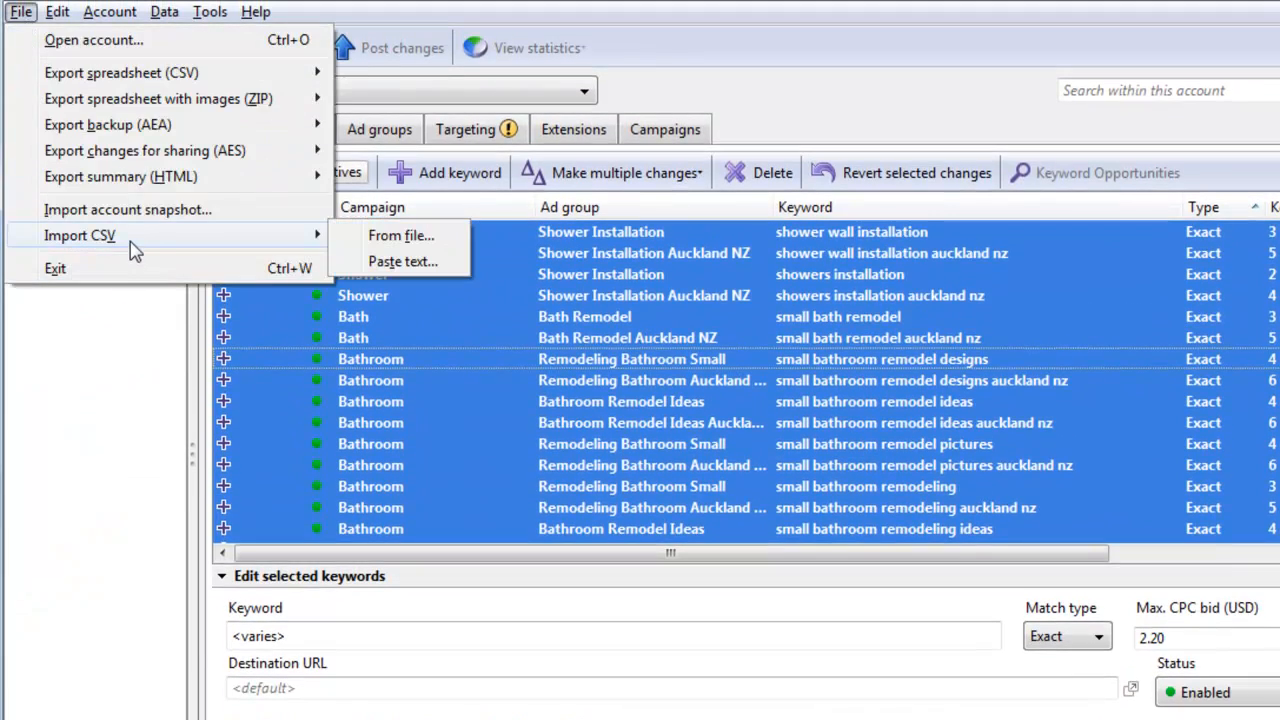
{"action": "left_click", "coordinate": [399, 261]}
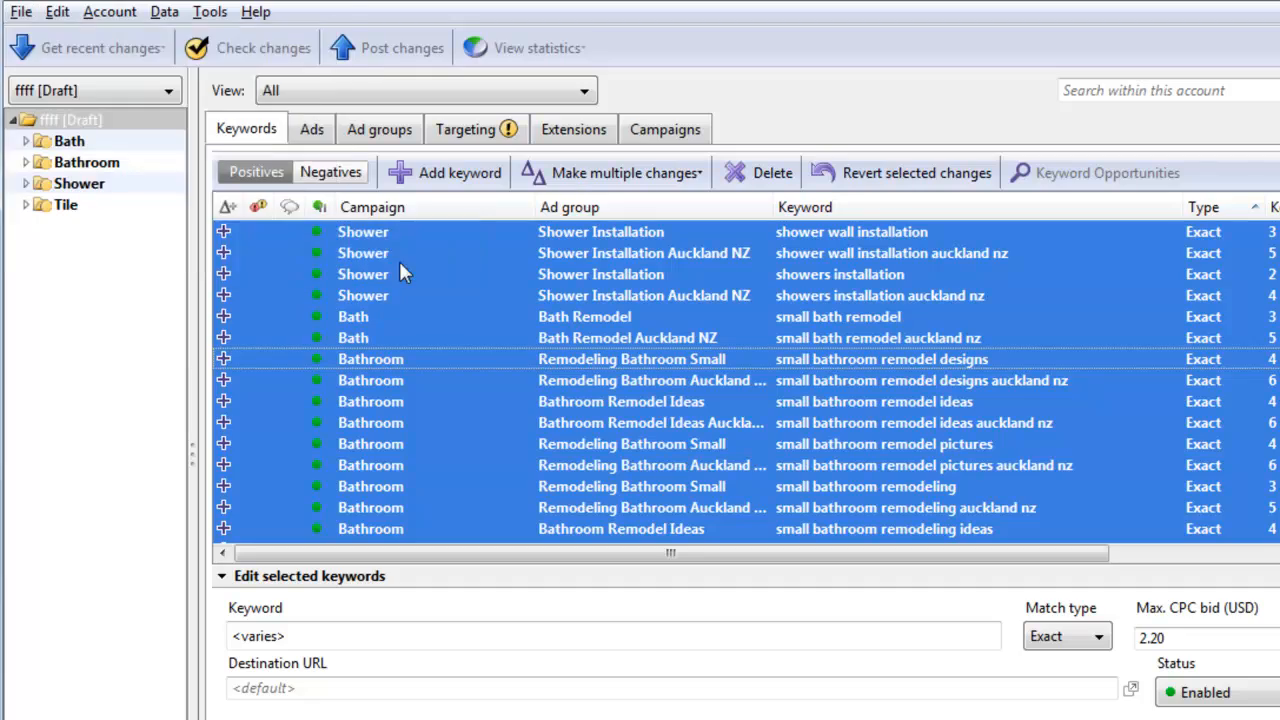
{"action": "key", "text": "ctrl+v"}
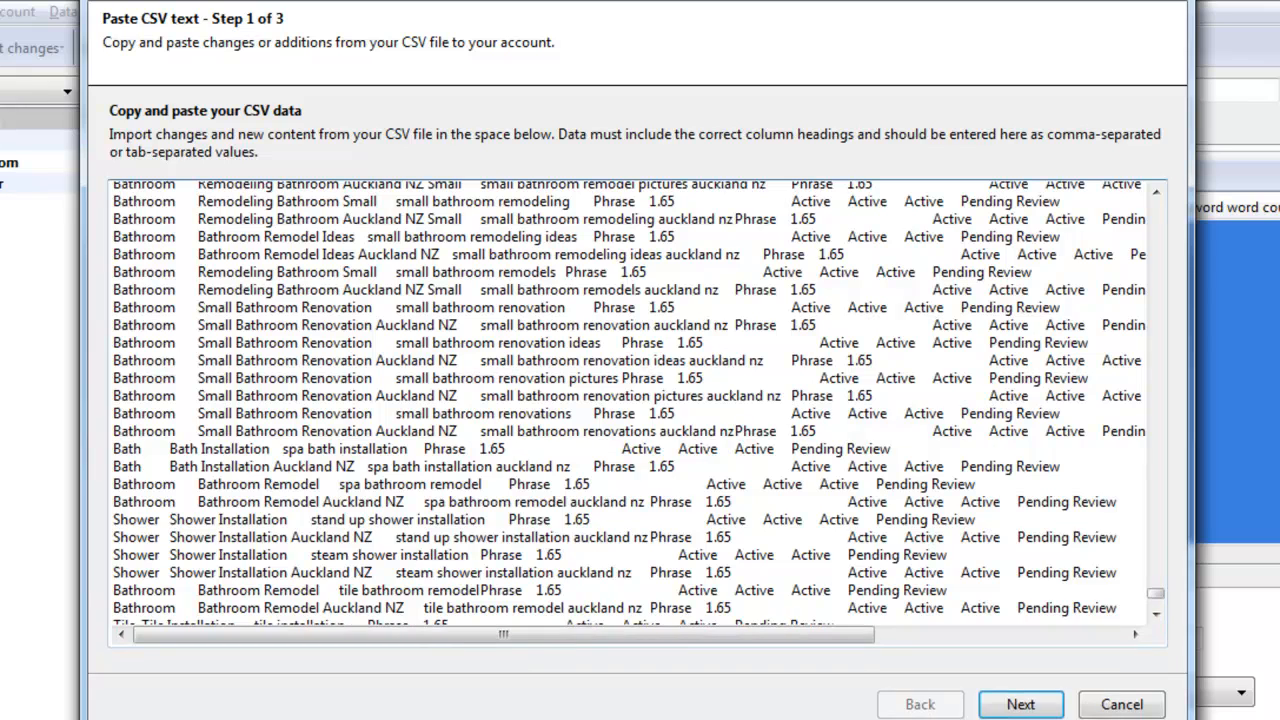
Check the column matching of the pasted CSV data and import the keywords
{"action": "left_click", "coordinate": [1021, 704]}
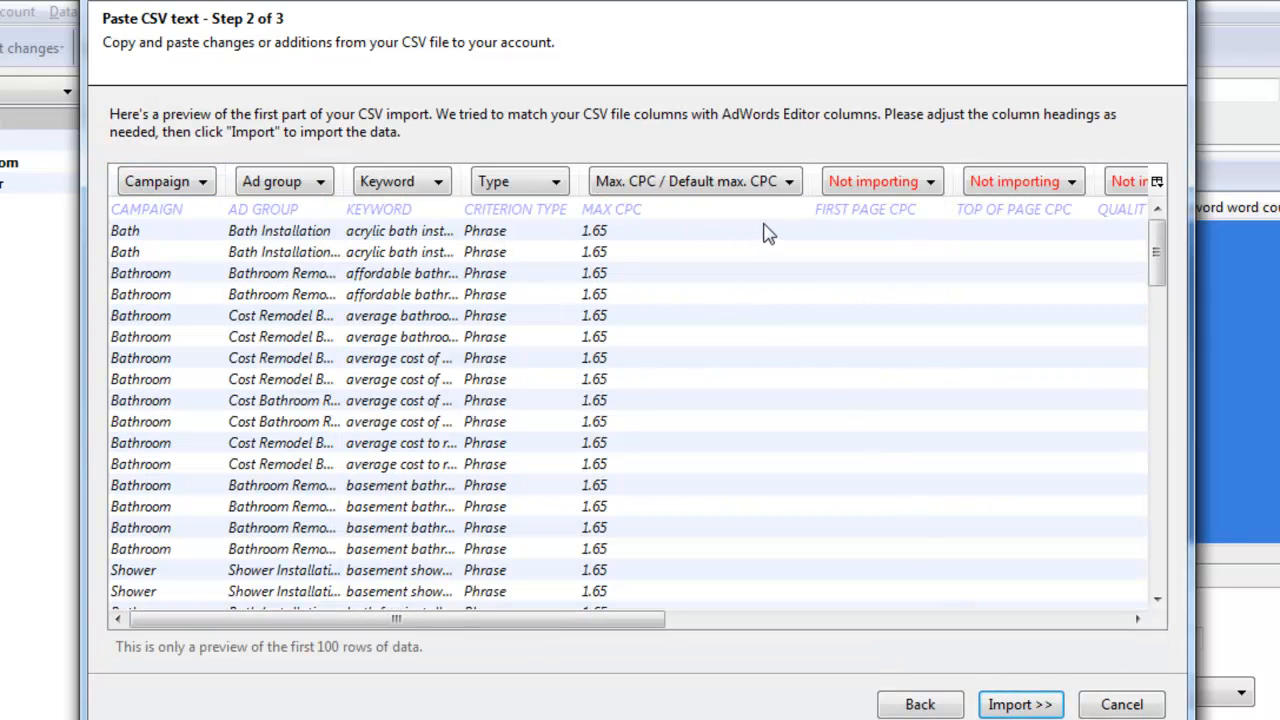
{"action": "left_click_drag", "start_coordinate": [634, 619], "coordinate": [1048, 706]}
{"action": "left_click", "coordinate": [1048, 706]}
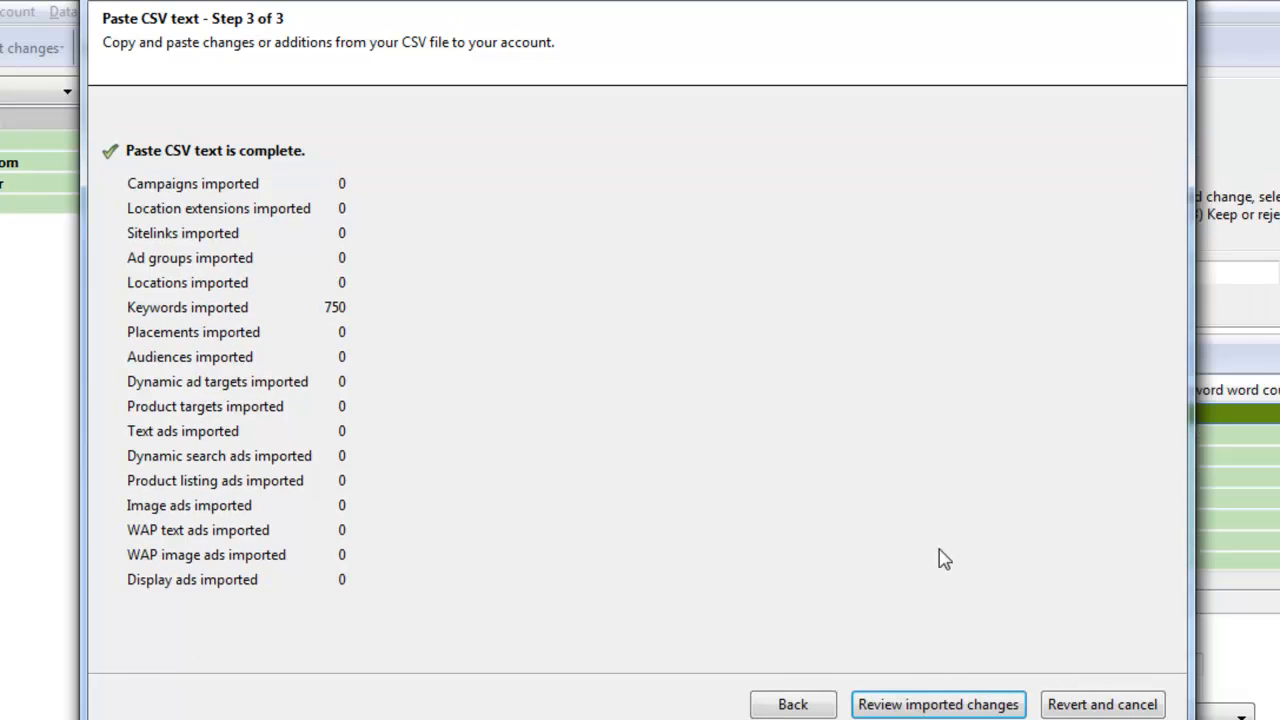
Open the imported changes for review and filter the keyword view to Proposed changes only
{"action": "left_click", "coordinate": [925, 704]}
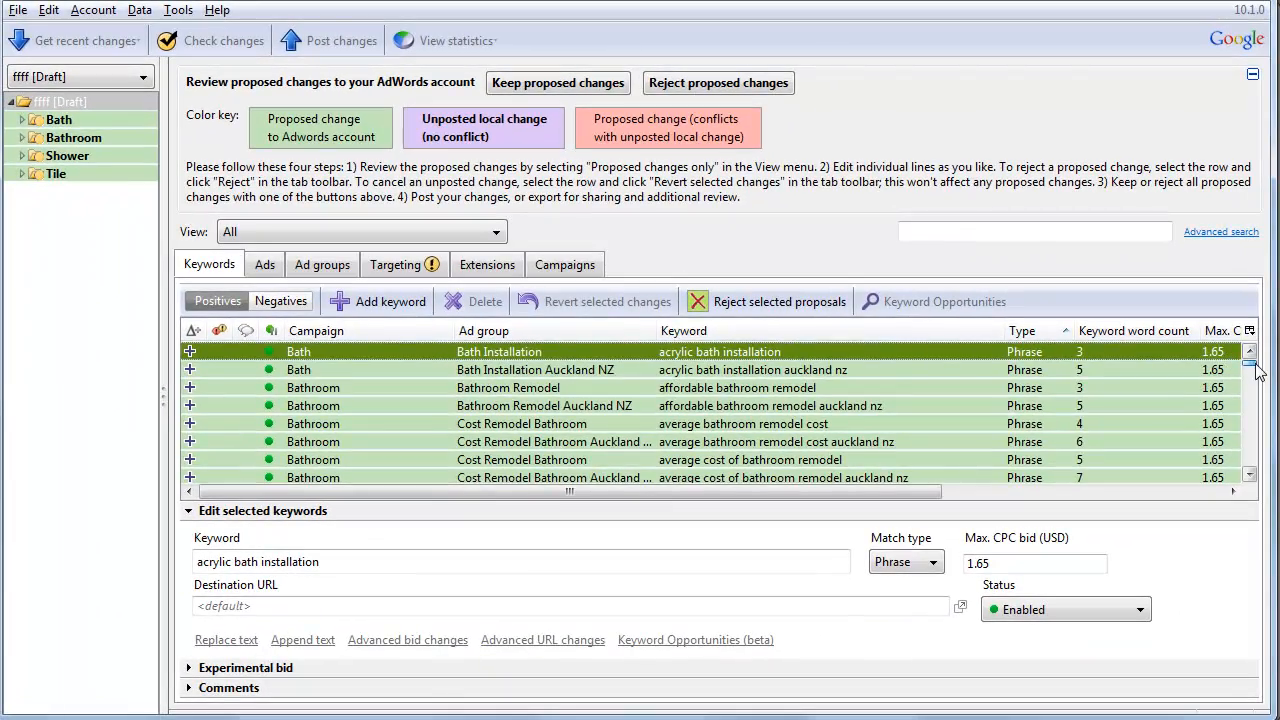
{"action": "mouse_move", "coordinate": [1263, 369]}
{"action": "left_mouse_down"}
{"action": "mouse_move", "coordinate": [1271, 437]}
{"action": "mouse_move", "coordinate": [1258, 455]}
{"action": "mouse_move", "coordinate": [1256, 358]}
{"action": "left_mouse_up"}
{"action": "left_click", "coordinate": [500, 392]}
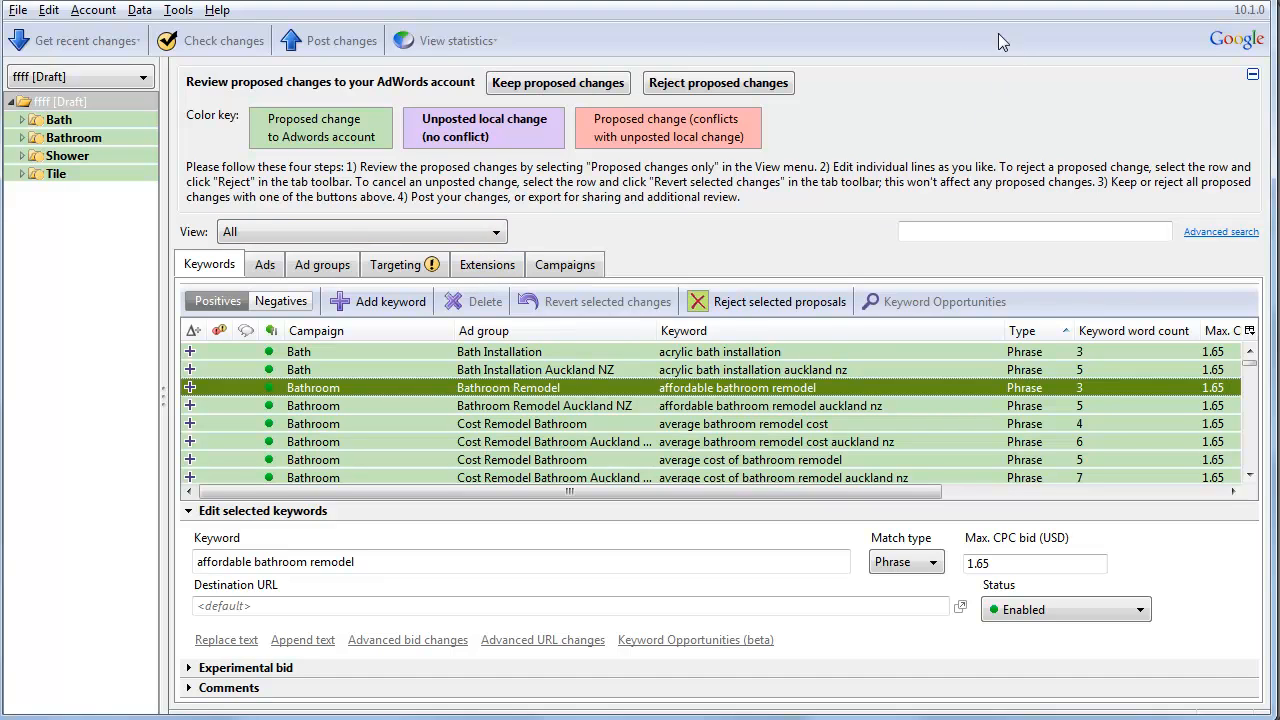
{"action": "left_click", "coordinate": [448, 232]}
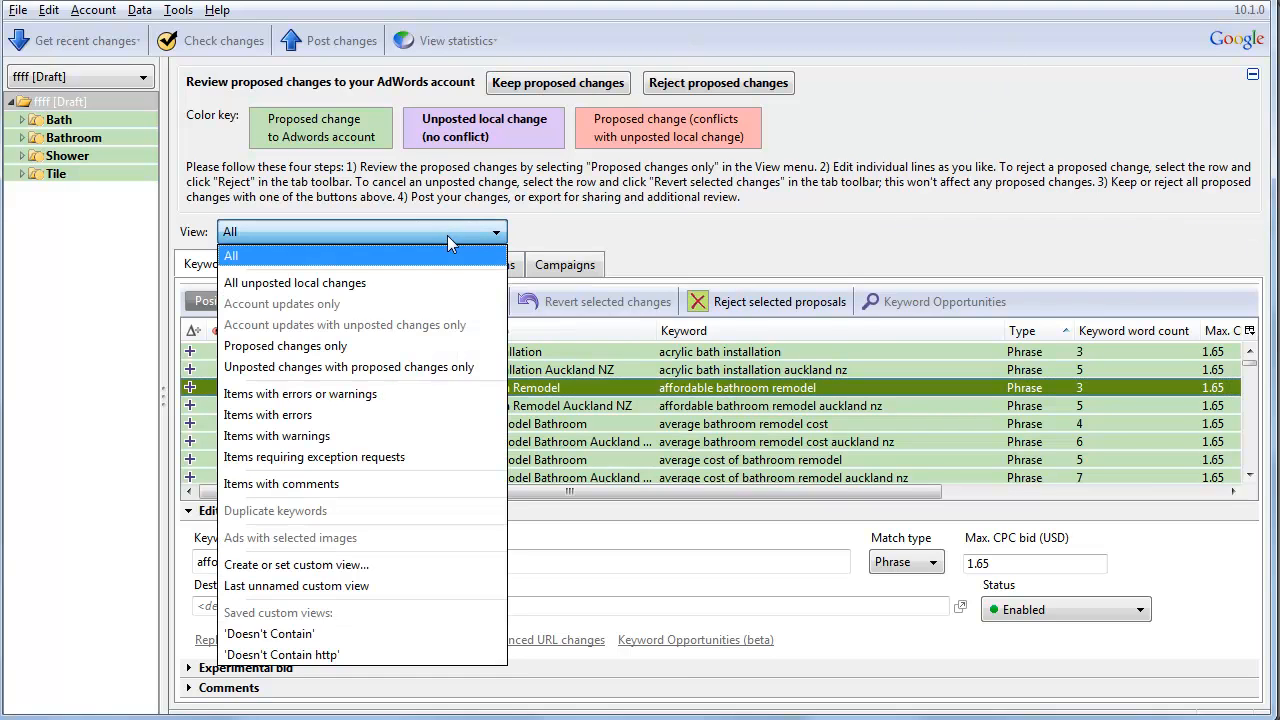
{"action": "left_click", "coordinate": [352, 354]}
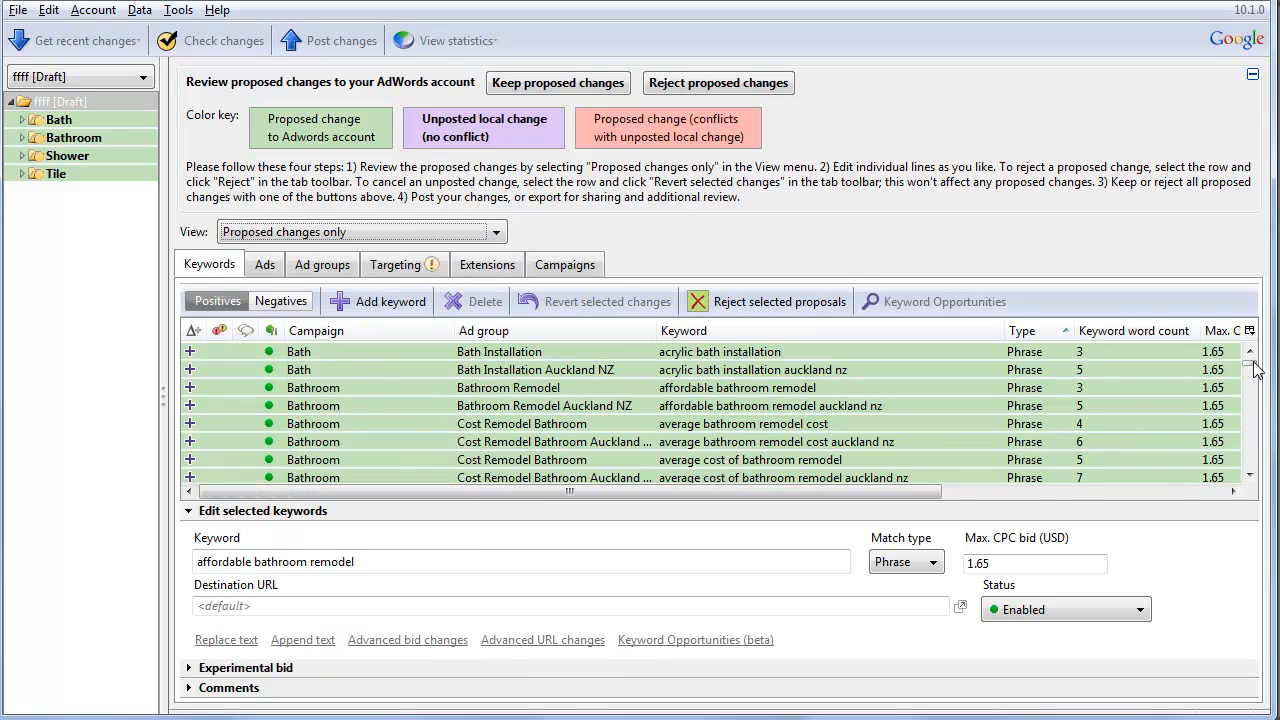
Look through the proposed phrase match keywords and keep all the proposed changes
{"action": "left_click_drag", "start_coordinate": [1256, 368], "coordinate": [1166, 409]}
{"action": "left_click", "coordinate": [1165, 405]}
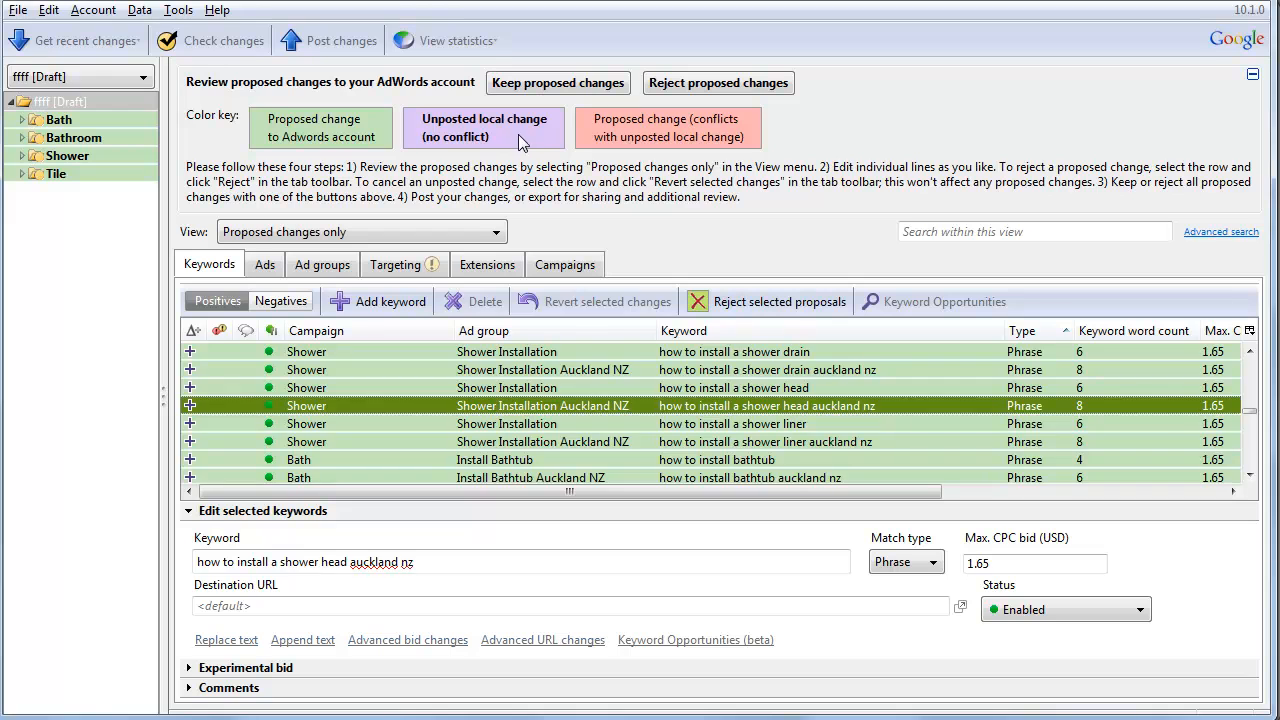
{"action": "key", "text": "ctrl+a"}
{"action": "left_click", "coordinate": [562, 86]}
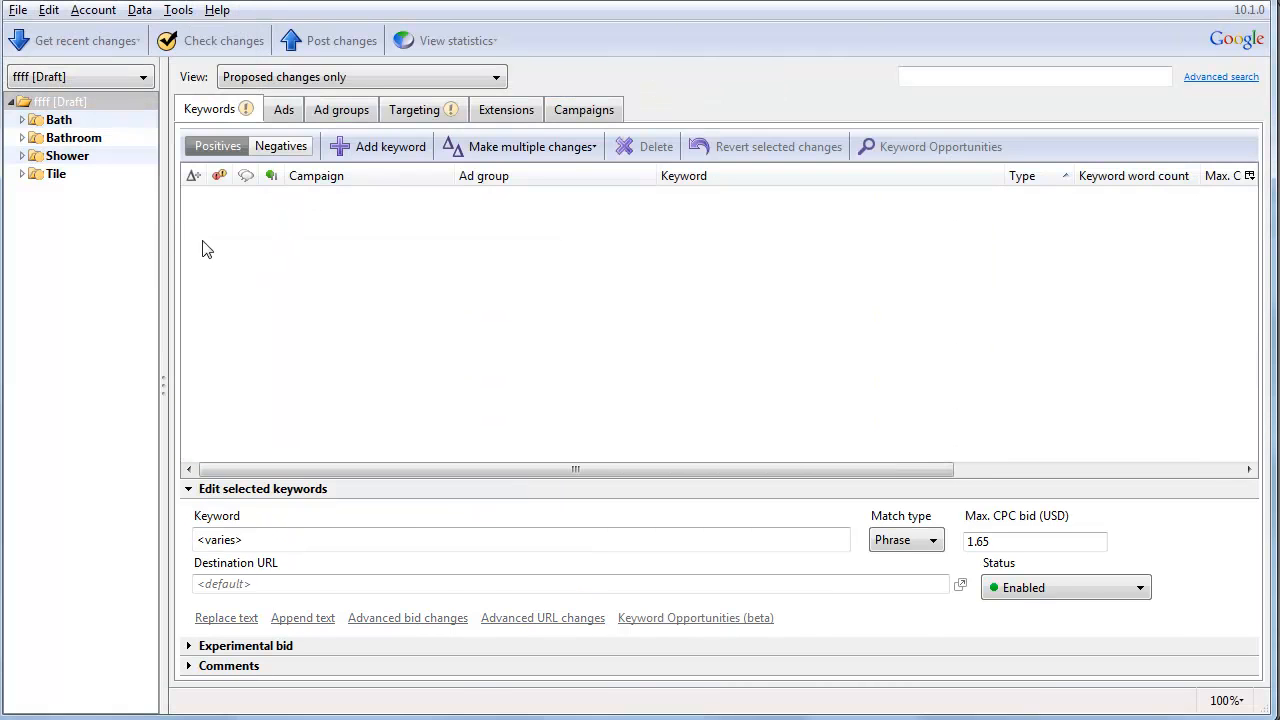
Check the phrase and exact versions of the keywords in the Bath campaign's Bath Installation ad group, including their bids
{"action": "left_click", "coordinate": [55, 121]}
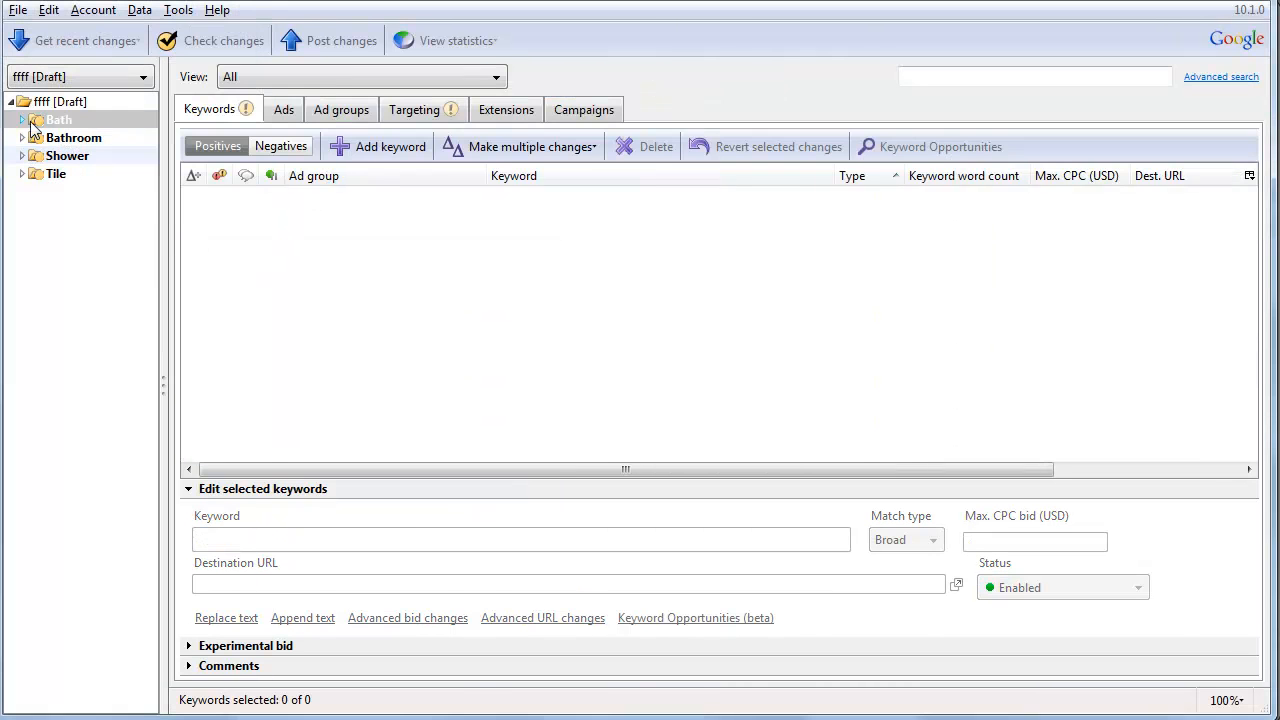
{"action": "left_click", "coordinate": [22, 120]}
{"action": "left_click", "coordinate": [60, 138]}
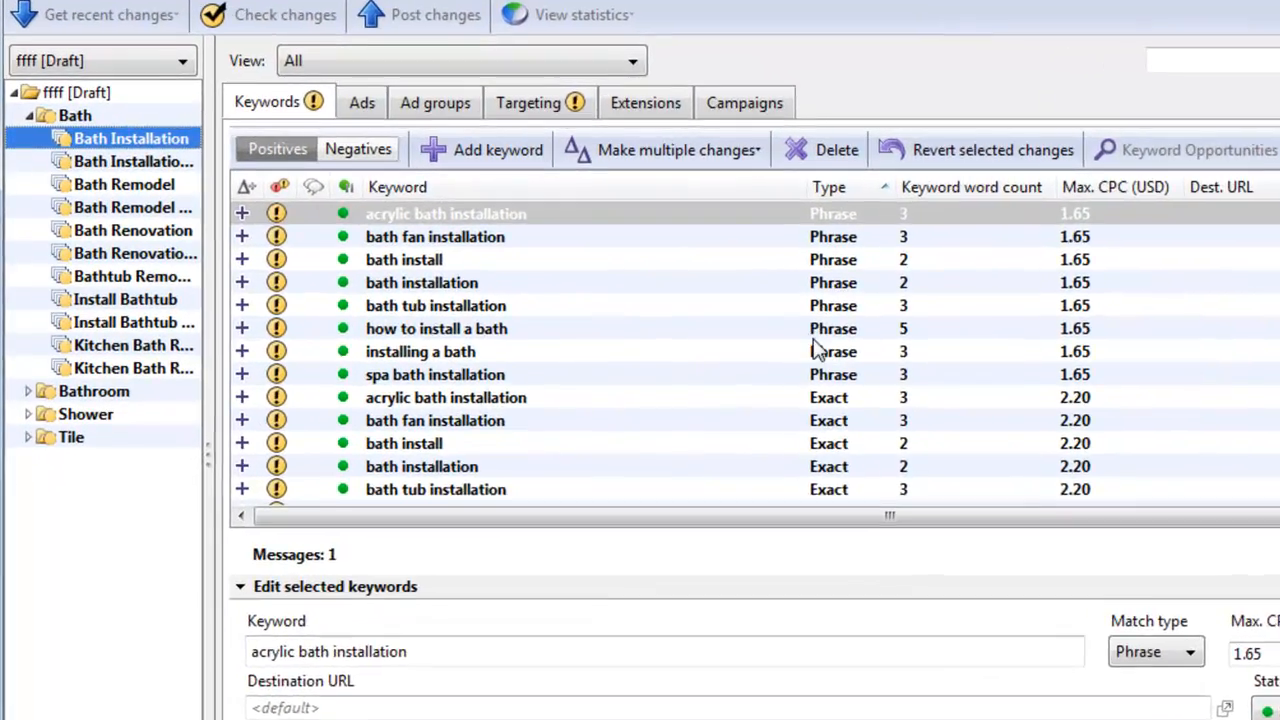
{"action": "left_click", "coordinate": [815, 329]}
{"action": "scroll", "coordinate": [930, 364], "scroll_direction": "down", "scroll_amount": 1}
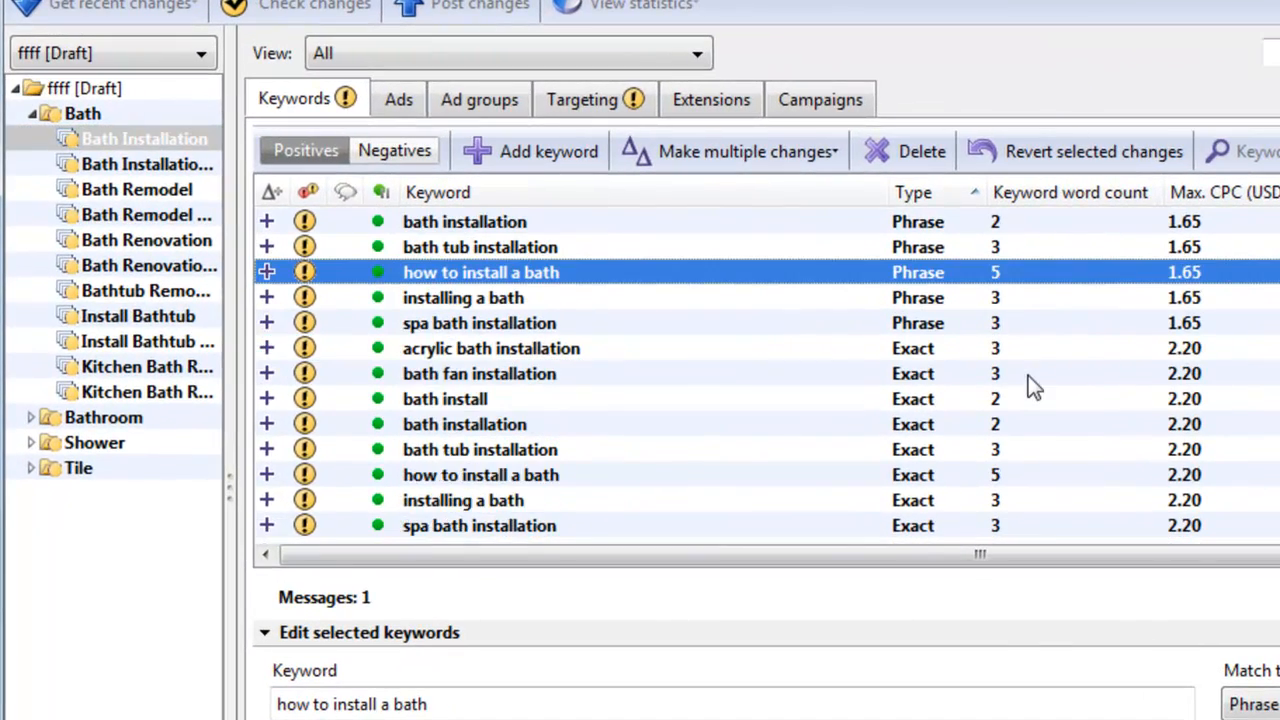
{"action": "scroll", "coordinate": [930, 364], "scroll_direction": "up", "scroll_amount": 1}
{"action": "left_click", "coordinate": [955, 397]}
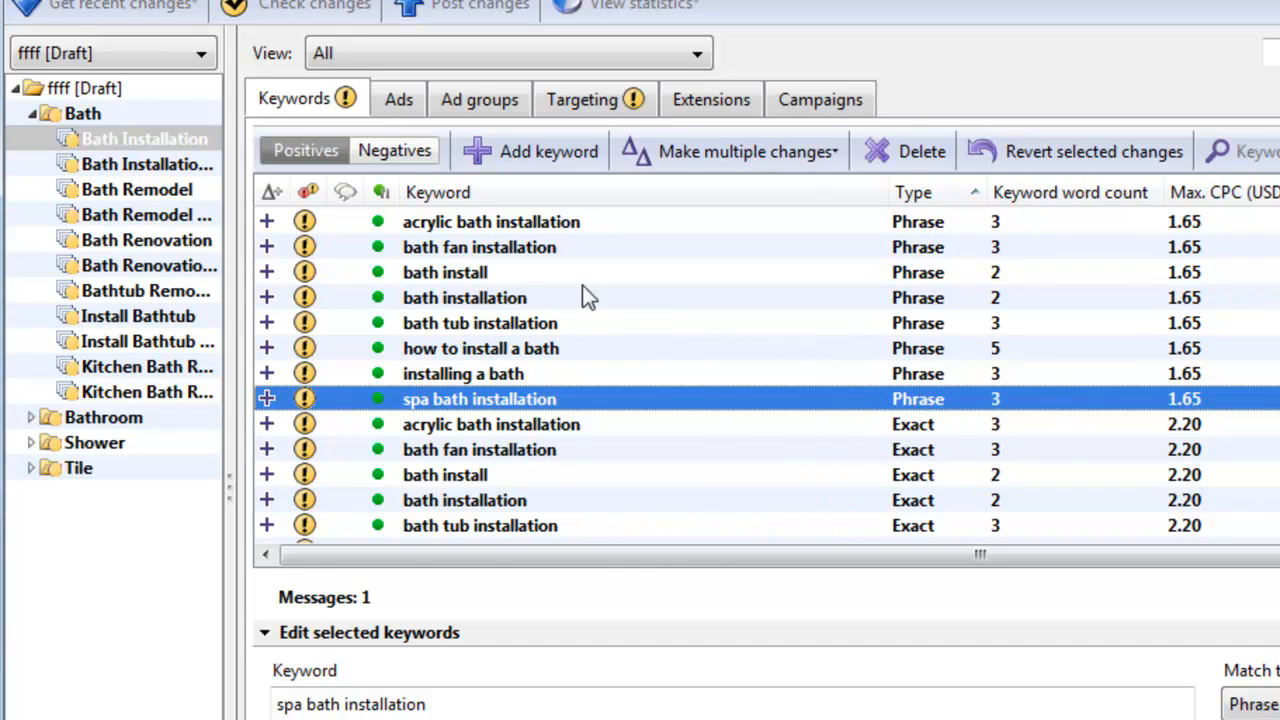
Run an advanced search across the whole account for Phrase match keywords only, excluding Broad and Exact
{"action": "left_click", "coordinate": [150, 97]}
{"action": "left_click", "coordinate": [1279, 53]}
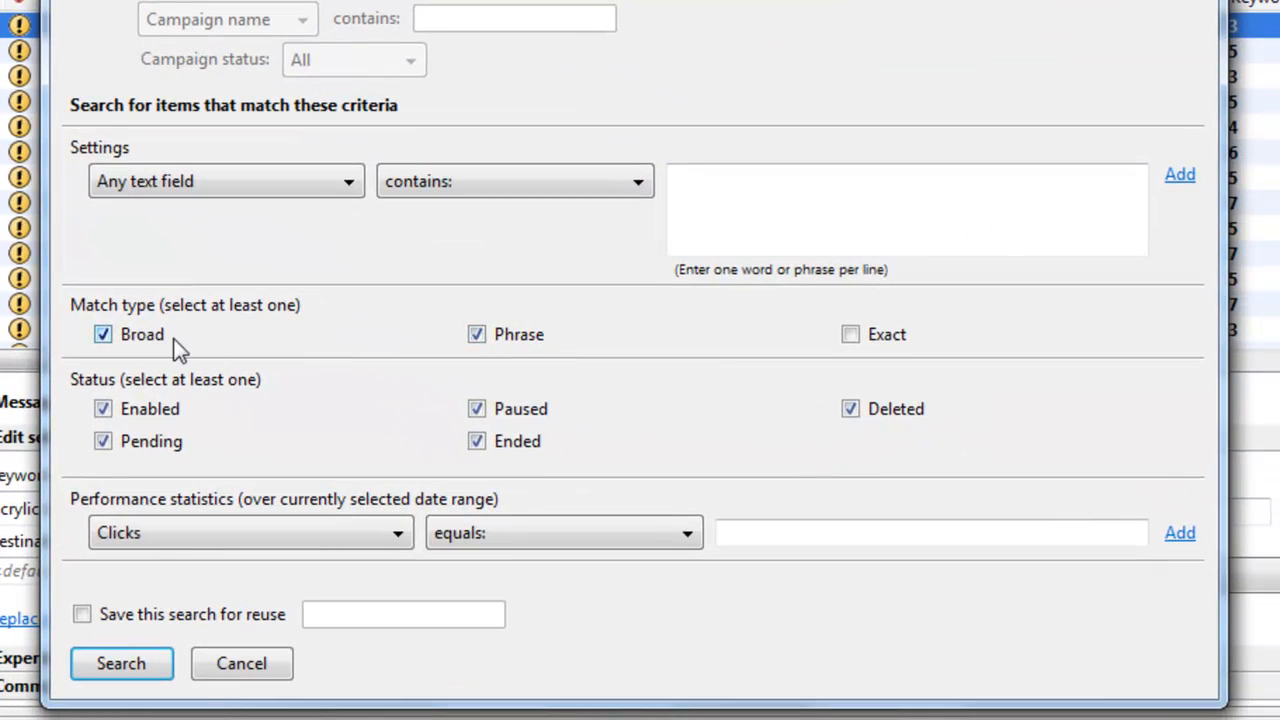
{"action": "left_click", "coordinate": [466, 529]}
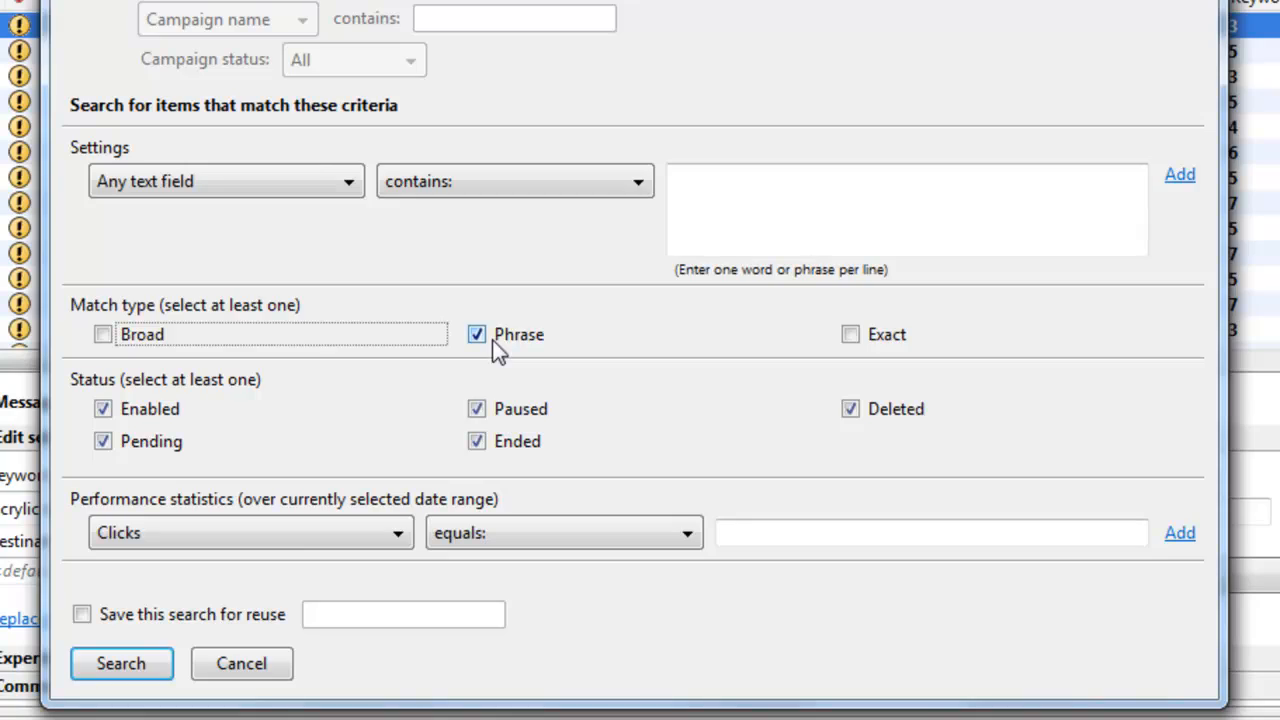
{"action": "left_click", "coordinate": [162, 675]}
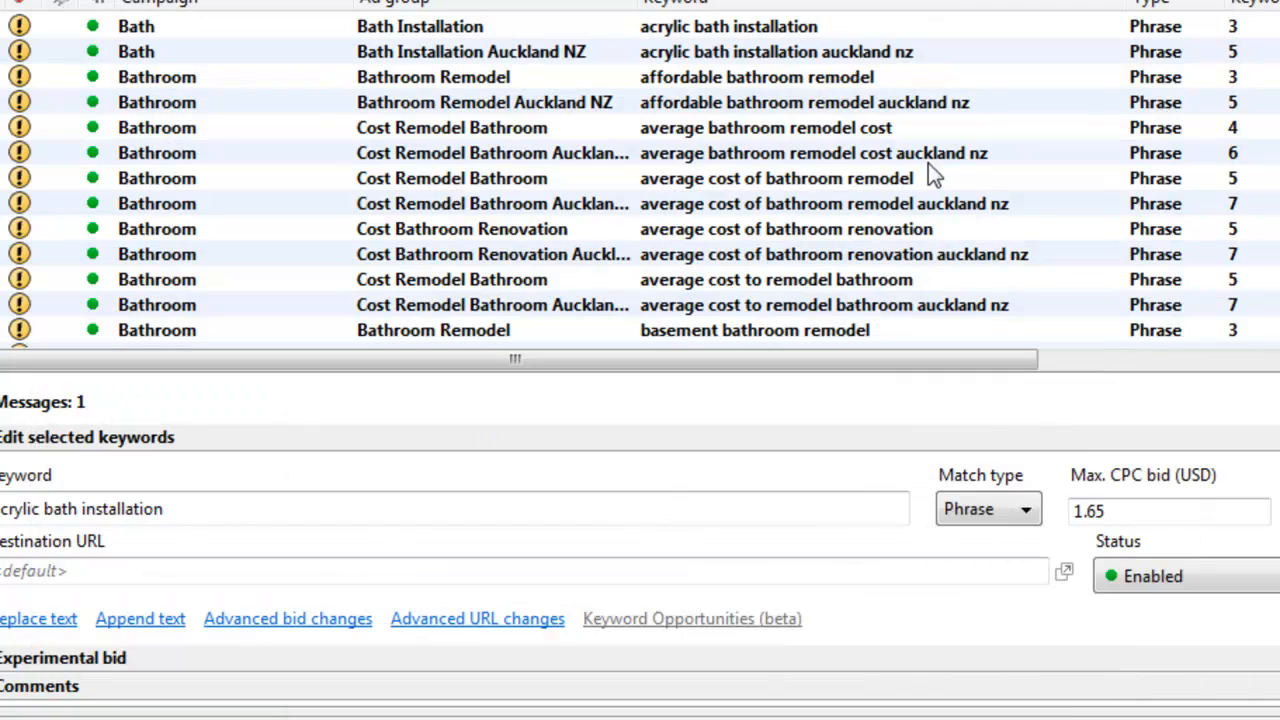
Delete all the phrase match keywords in the search results
{"action": "left_click", "coordinate": [928, 170]}
{"action": "key", "text": "ctrl+a"}
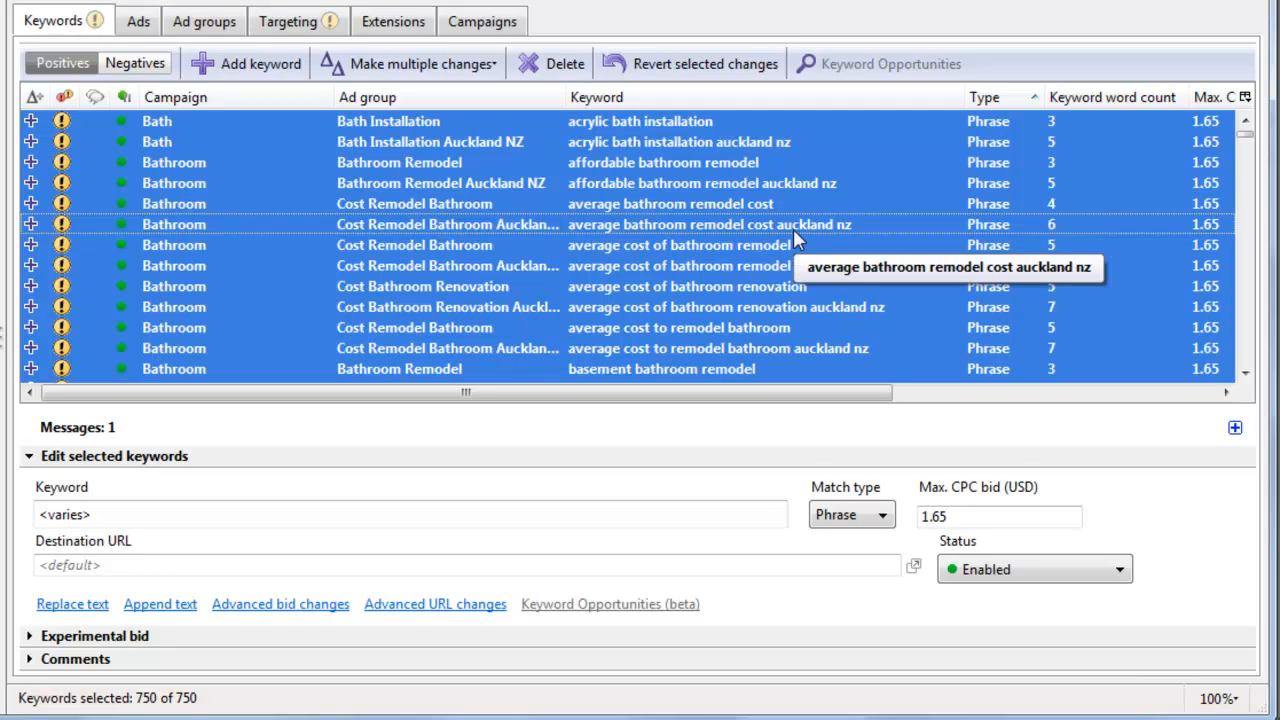
{"action": "key", "text": "Delete"}
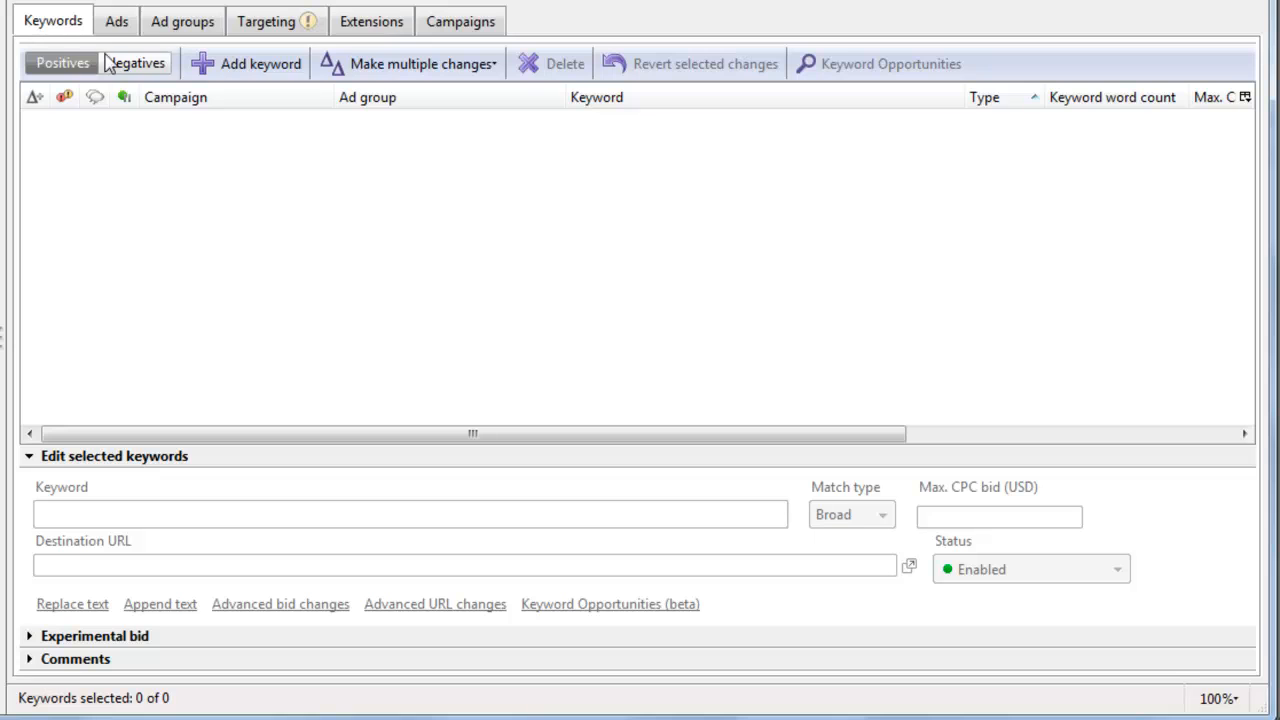
Return to the view of all keywords and select every exact match keyword in the account
{"action": "left_click", "coordinate": [226, 7]}
{"action": "left_click", "coordinate": [316, 14]}
{"action": "left_click", "coordinate": [664, 274]}
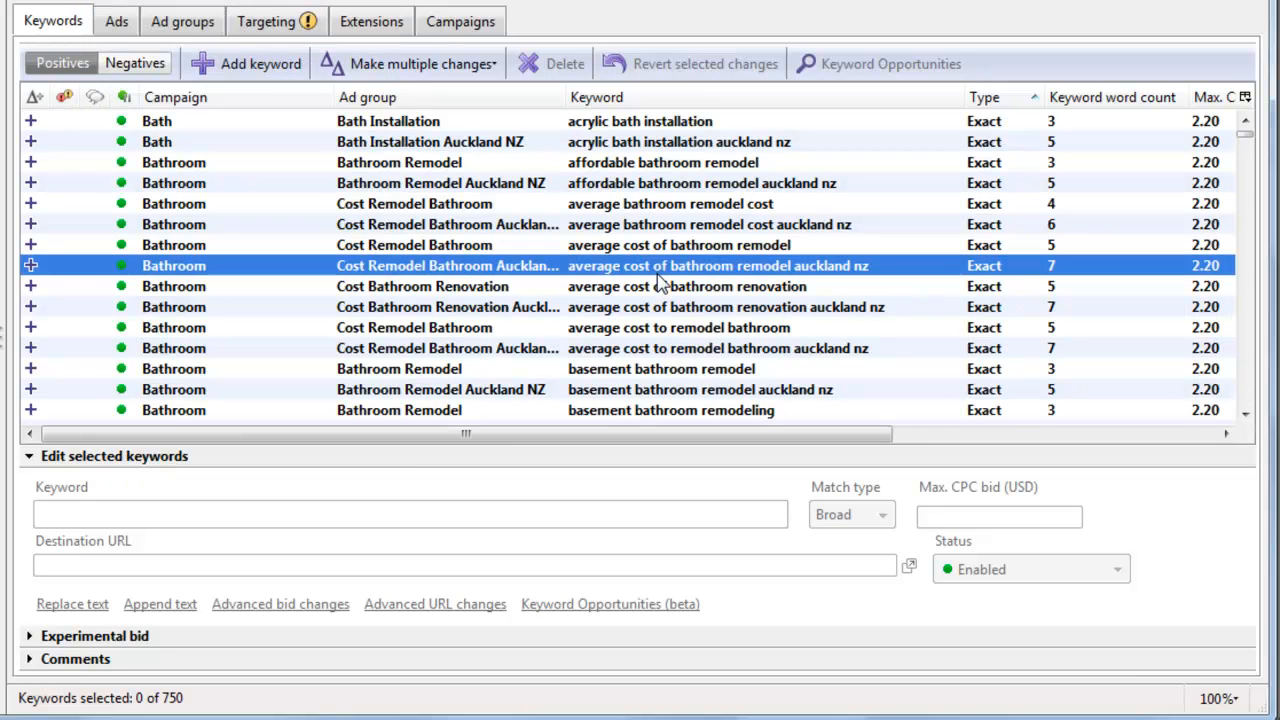
{"action": "key", "text": "ctrl+a"}
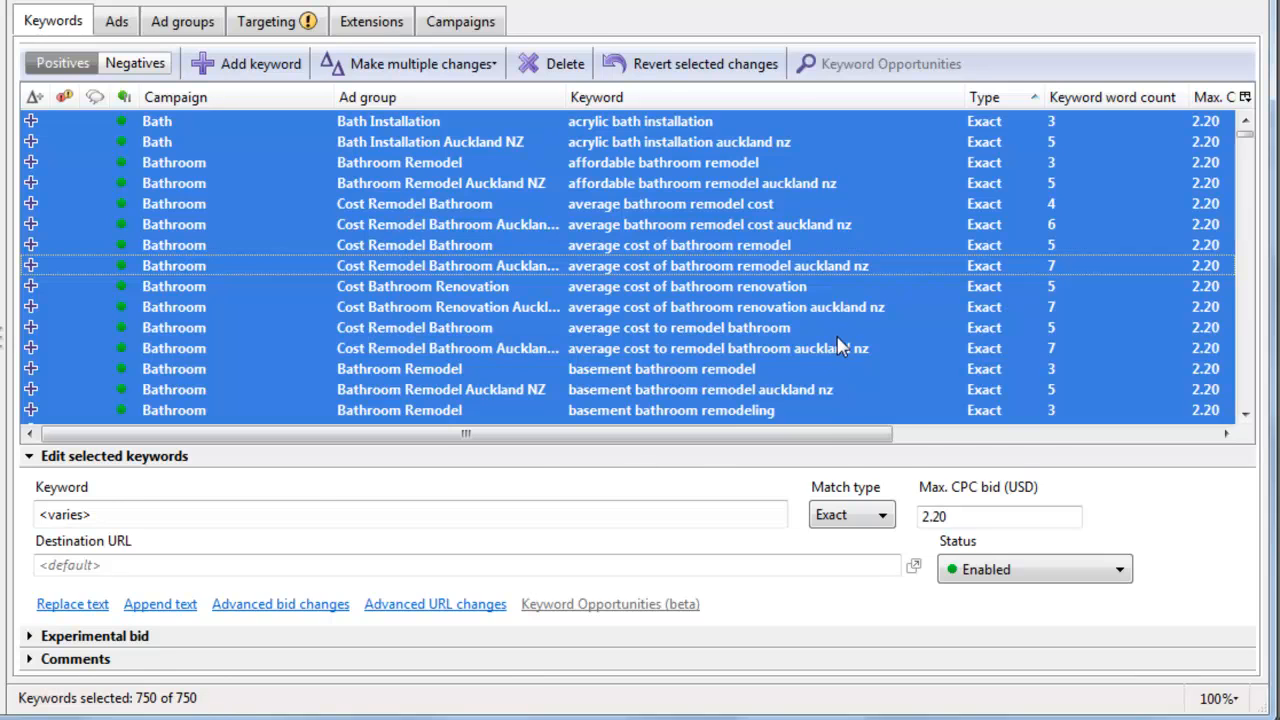
{"action": "left_click", "coordinate": [862, 310]}
{"action": "left_click", "coordinate": [864, 250]}
{"action": "key", "text": "ctrl+a"}
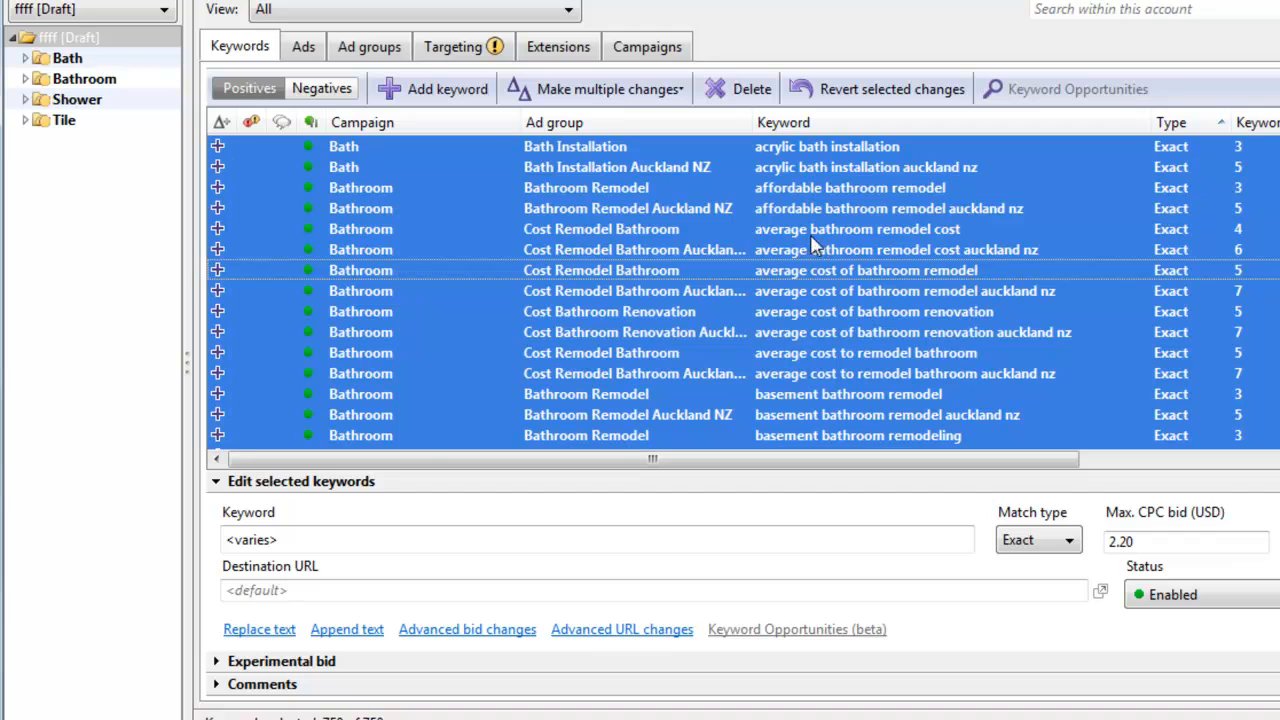
{"action": "left_click", "coordinate": [774, 312]}
{"action": "key", "text": "ctrl+a"}
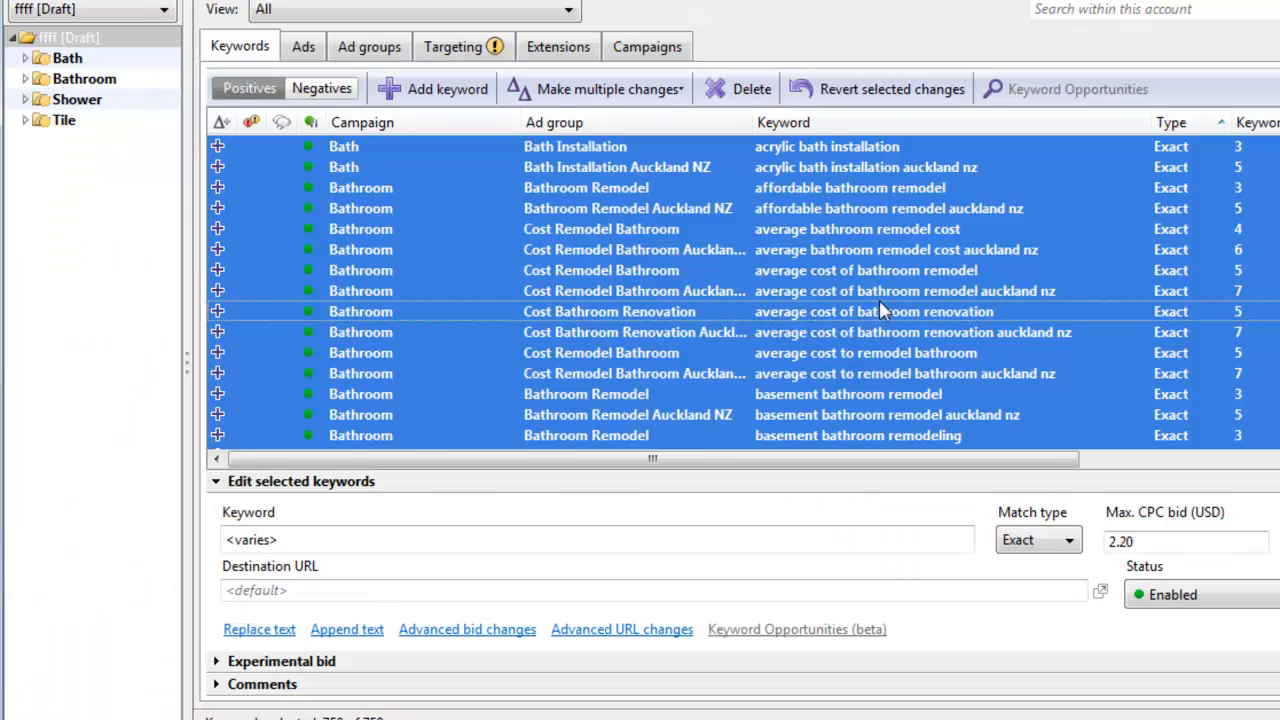
{"action": "left_click", "coordinate": [885, 311]}
{"action": "key", "text": "ctrl+a"}
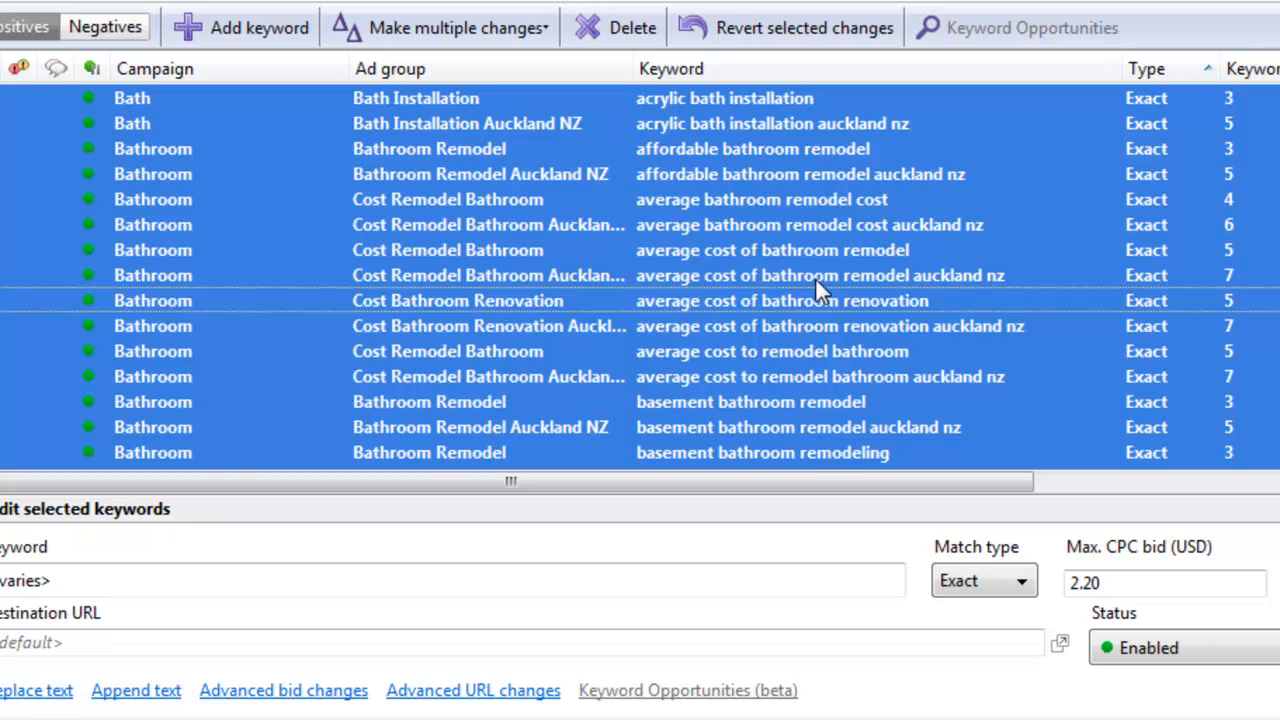
Set up a text replacement that finds [keyword] in the Keyword field, without matching whole words only
{"action": "key", "text": "ctrl+h"}
{"action": "left_click_drag", "start_coordinate": [726, 322], "coordinate": [897, 155]}
{"action": "double_click", "coordinate": [691, 233]}
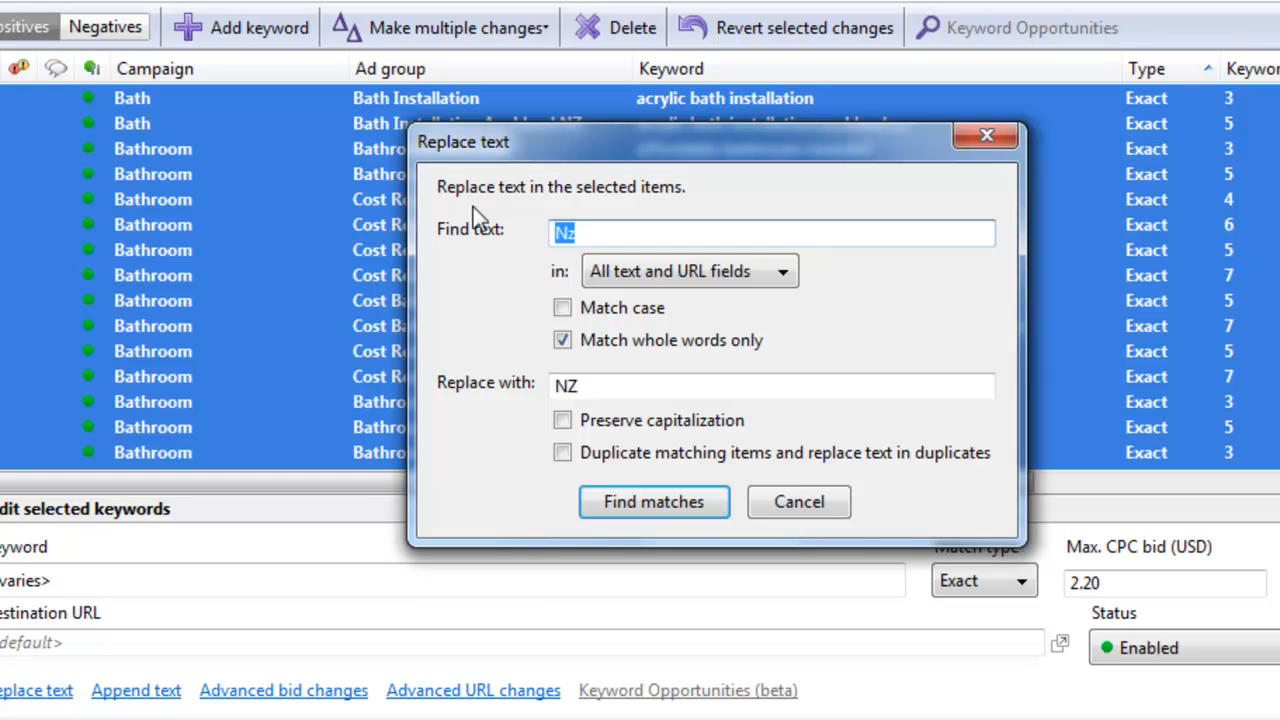
{"action": "key", "text": "BackSpace"}
{"action": "type", "text": "[keyword"}
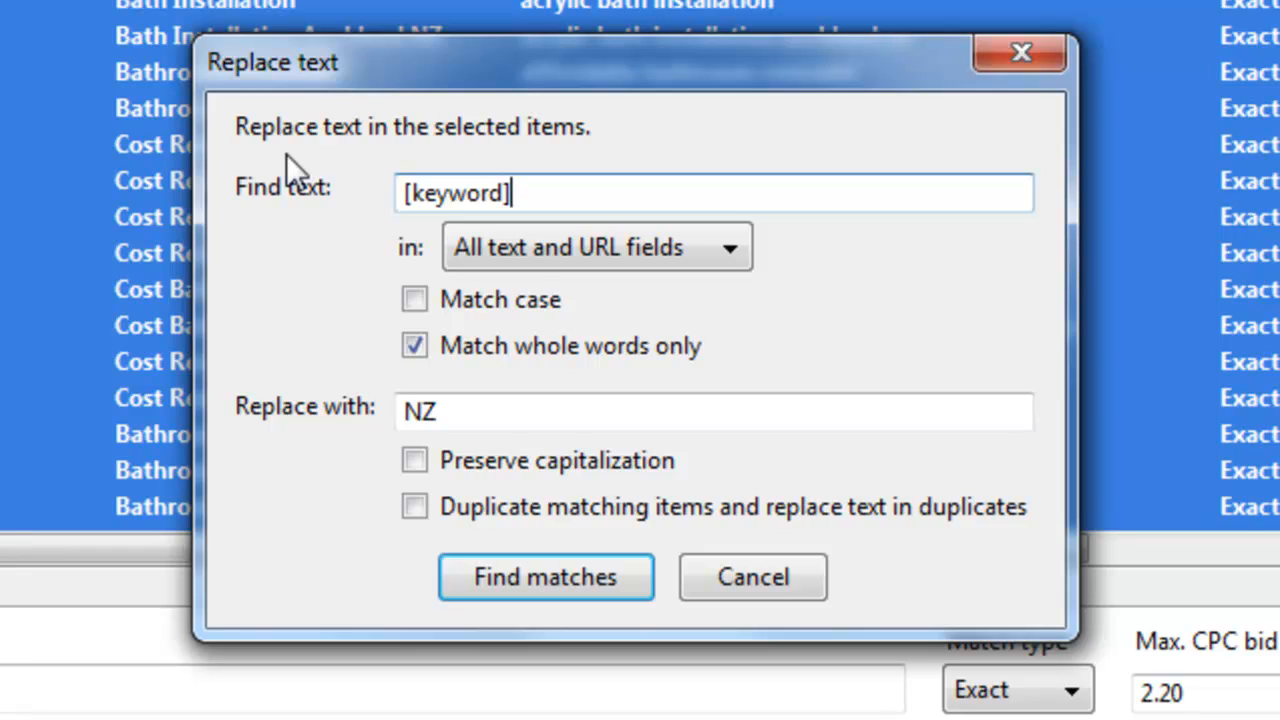
{"action": "left_click", "coordinate": [515, 342]}
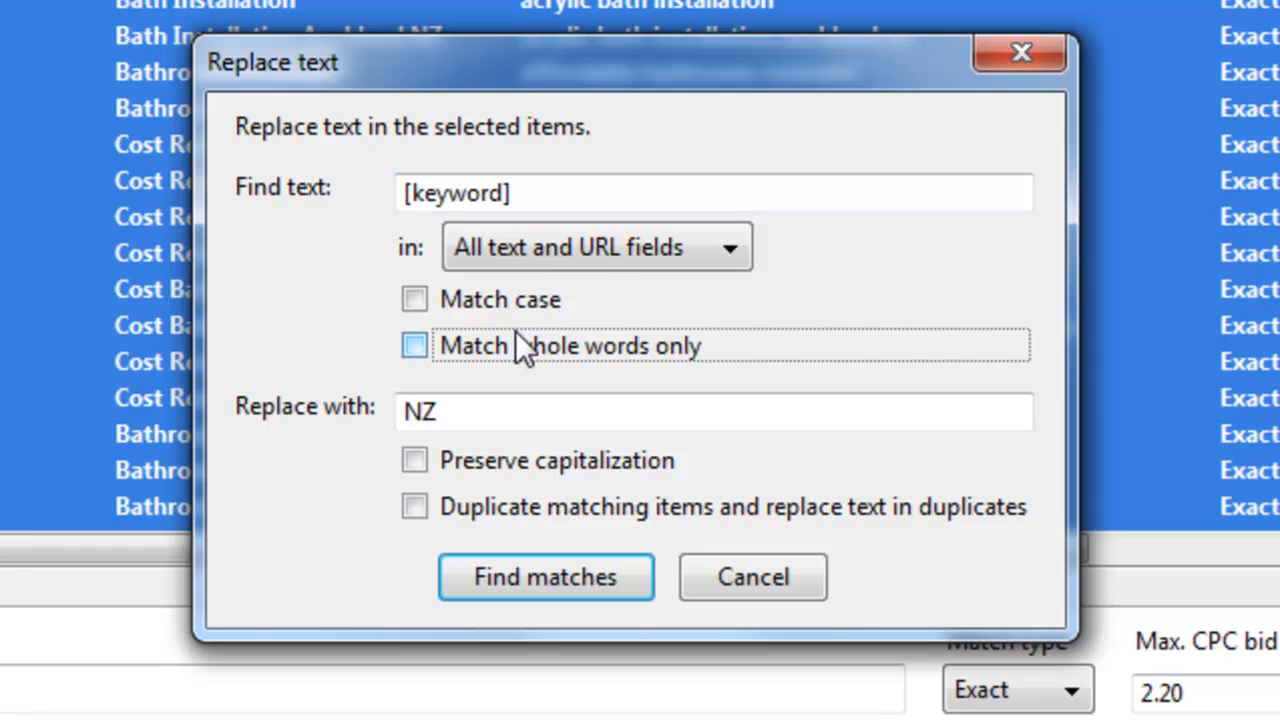
{"action": "left_click", "coordinate": [612, 264]}
{"action": "left_click", "coordinate": [551, 352]}
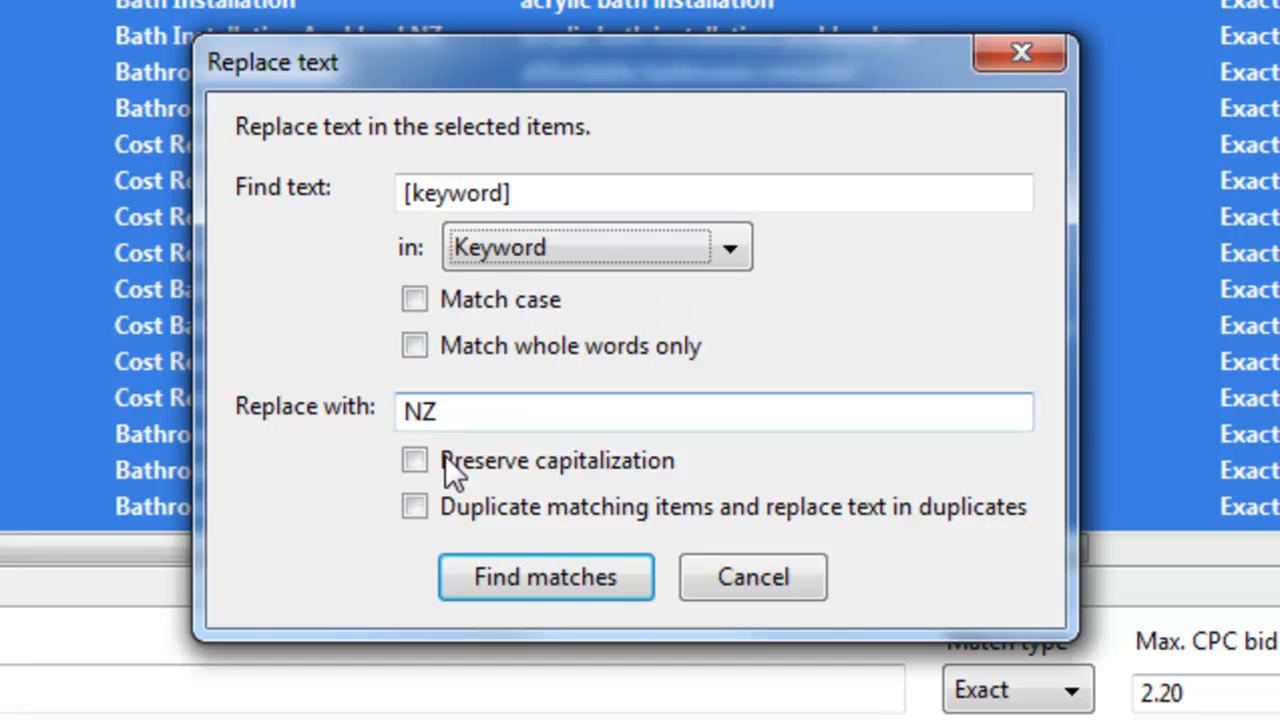
Set the replacement text to [keyword]! and enable duplicating matching items so the text is replaced in the duplicates
{"action": "left_click_drag", "start_coordinate": [503, 420], "coordinate": [370, 410]}
{"action": "left_click_drag", "start_coordinate": [548, 206], "coordinate": [242, 197]}
{"action": "key", "text": "ctrl+c"}
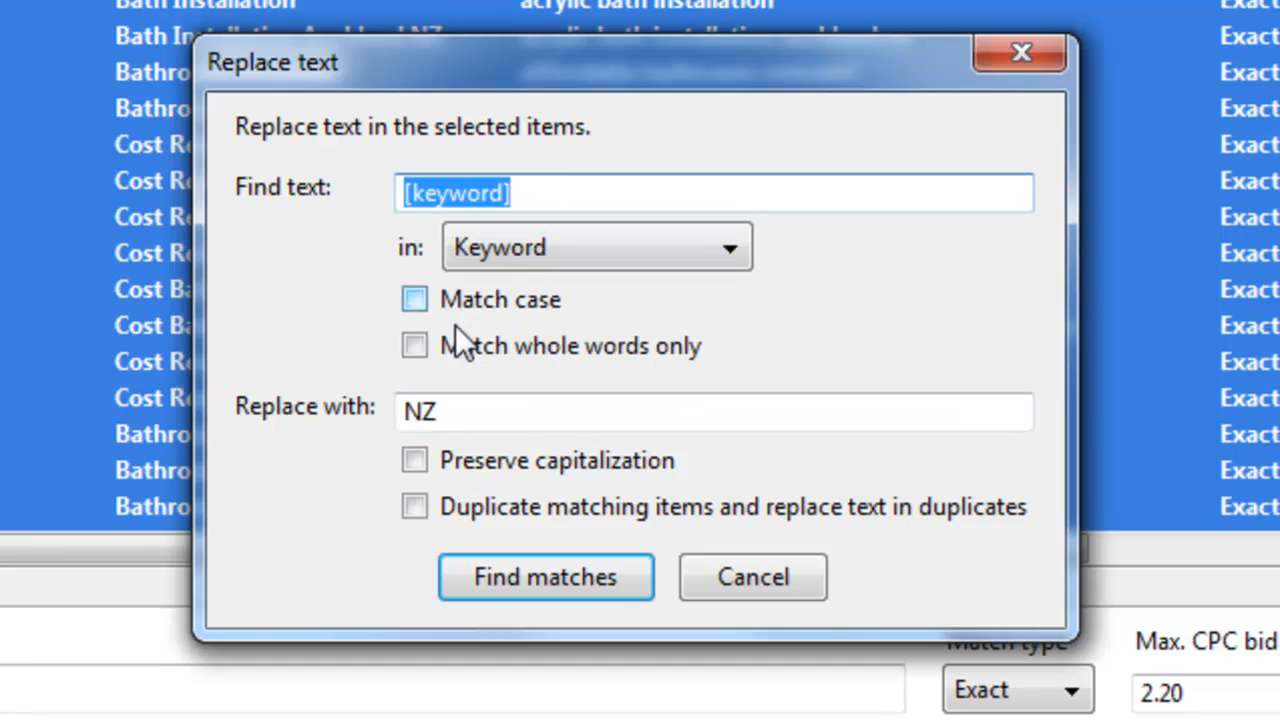
{"action": "left_click", "coordinate": [499, 431]}
{"action": "left_click_drag", "start_coordinate": [499, 431], "coordinate": [256, 410]}
{"action": "key", "text": "ctrl+v"}
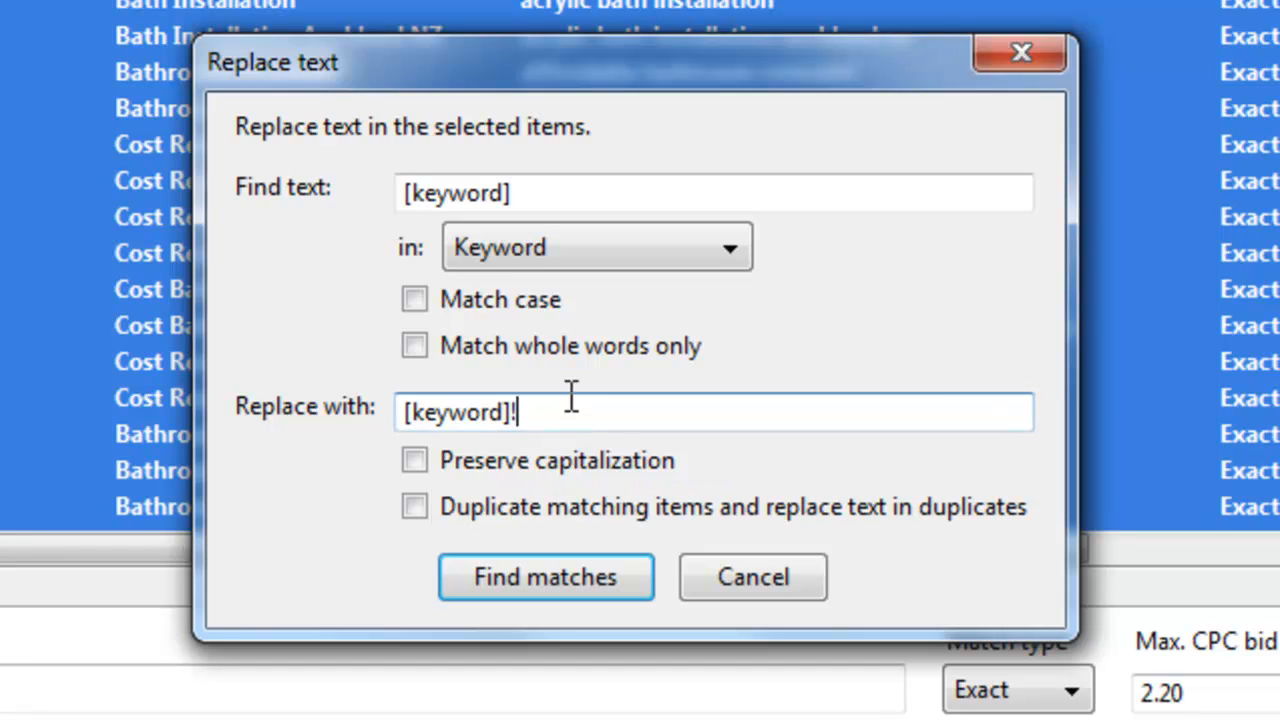
{"action": "left_click", "coordinate": [463, 508]}
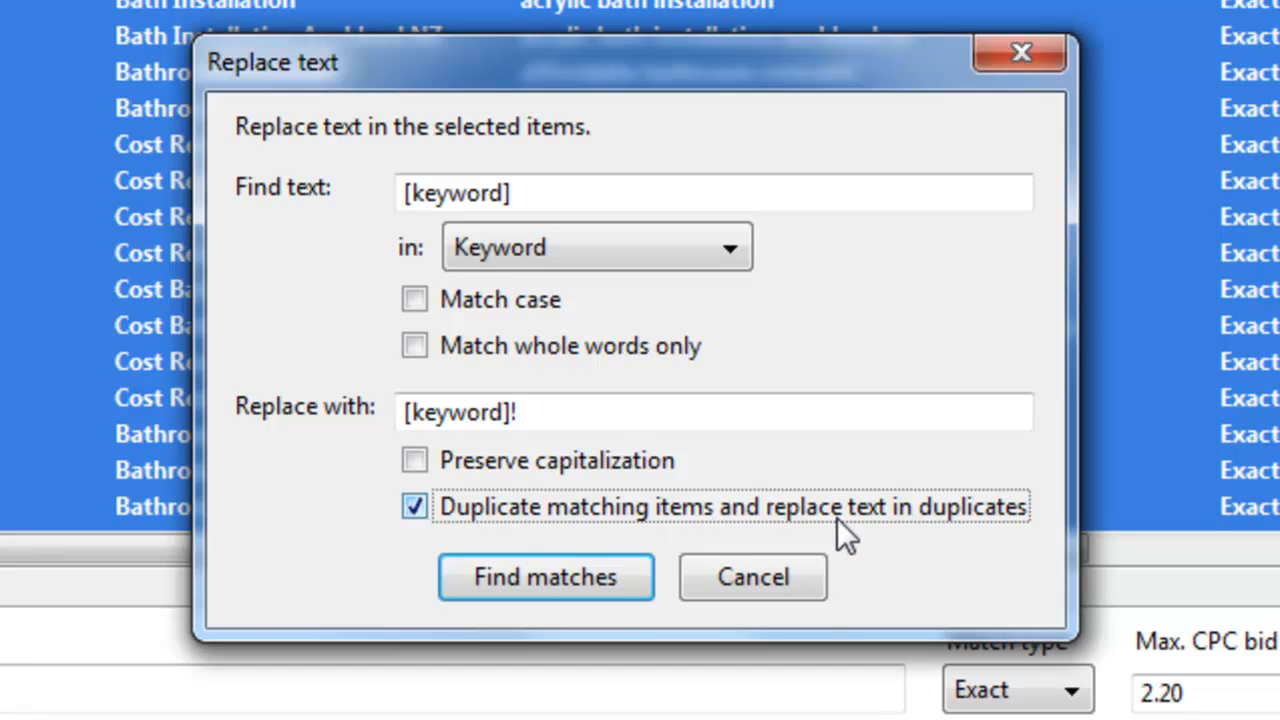
Find the matches, then duplicate and replace all of them with the newly created items selected
{"action": "left_click", "coordinate": [565, 583]}
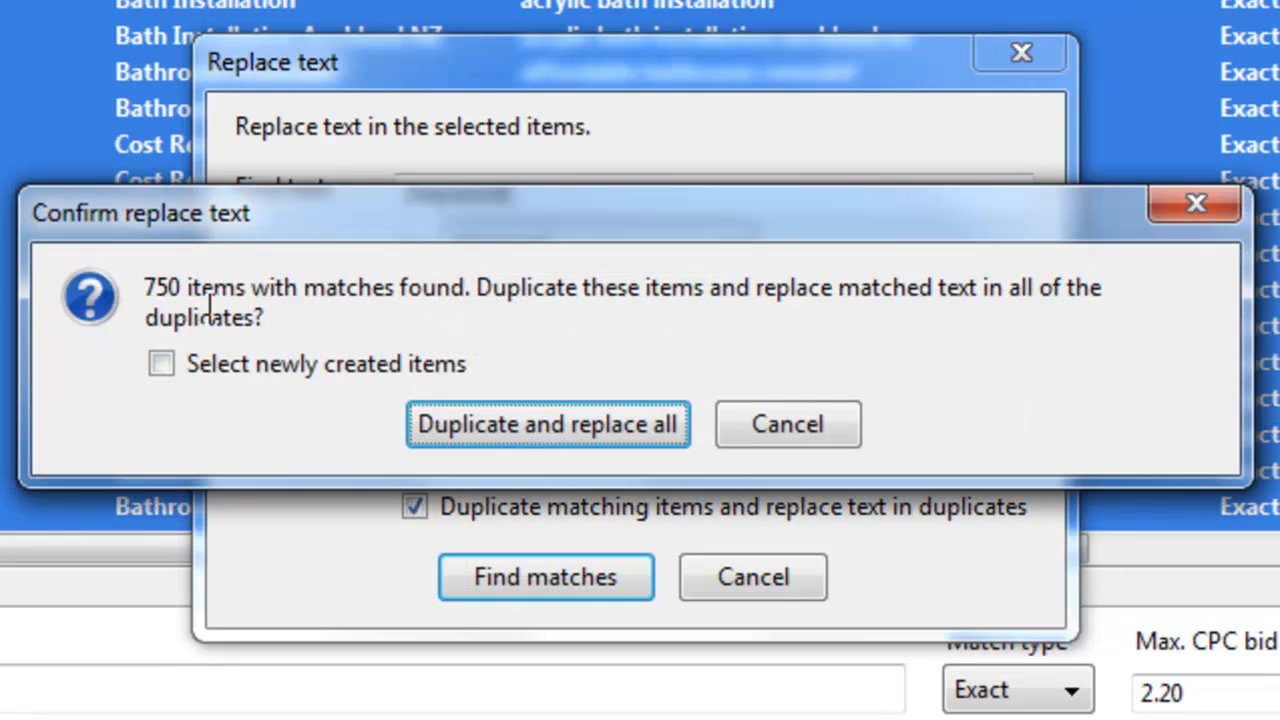
{"action": "left_click_drag", "start_coordinate": [180, 288], "coordinate": [150, 288]}
{"action": "left_click", "coordinate": [150, 289]}
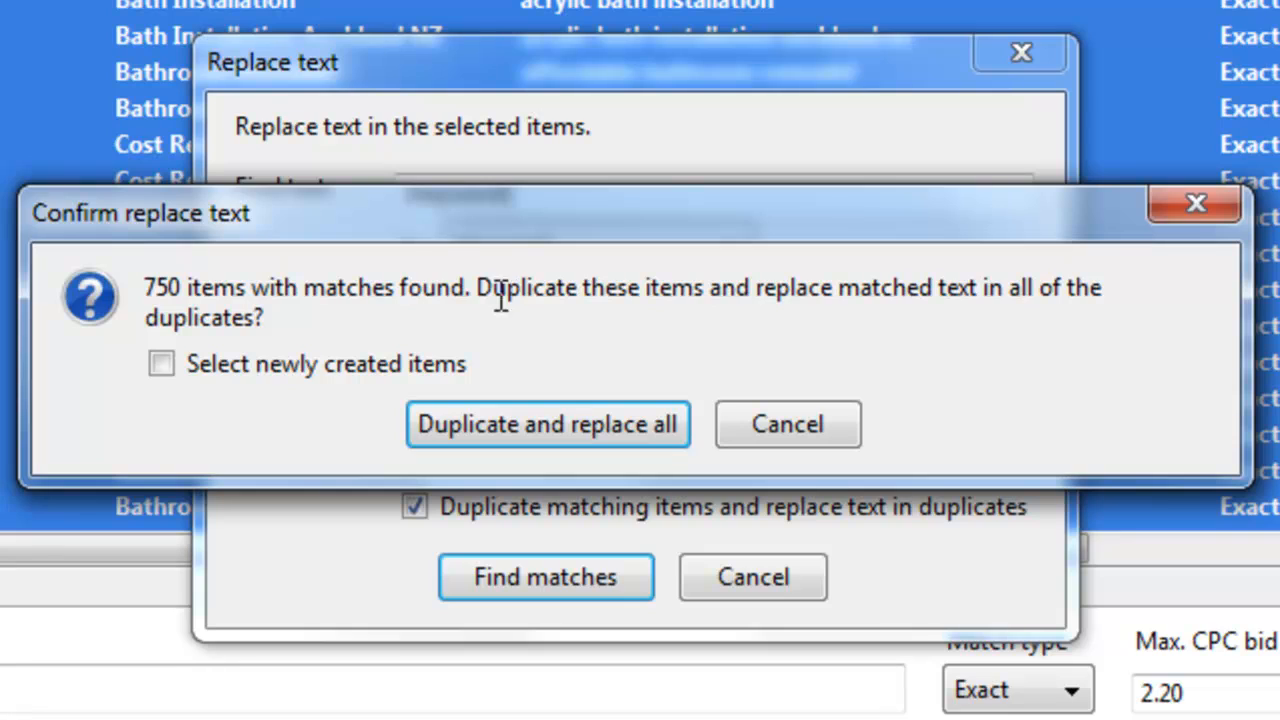
{"action": "left_click", "coordinate": [162, 363]}
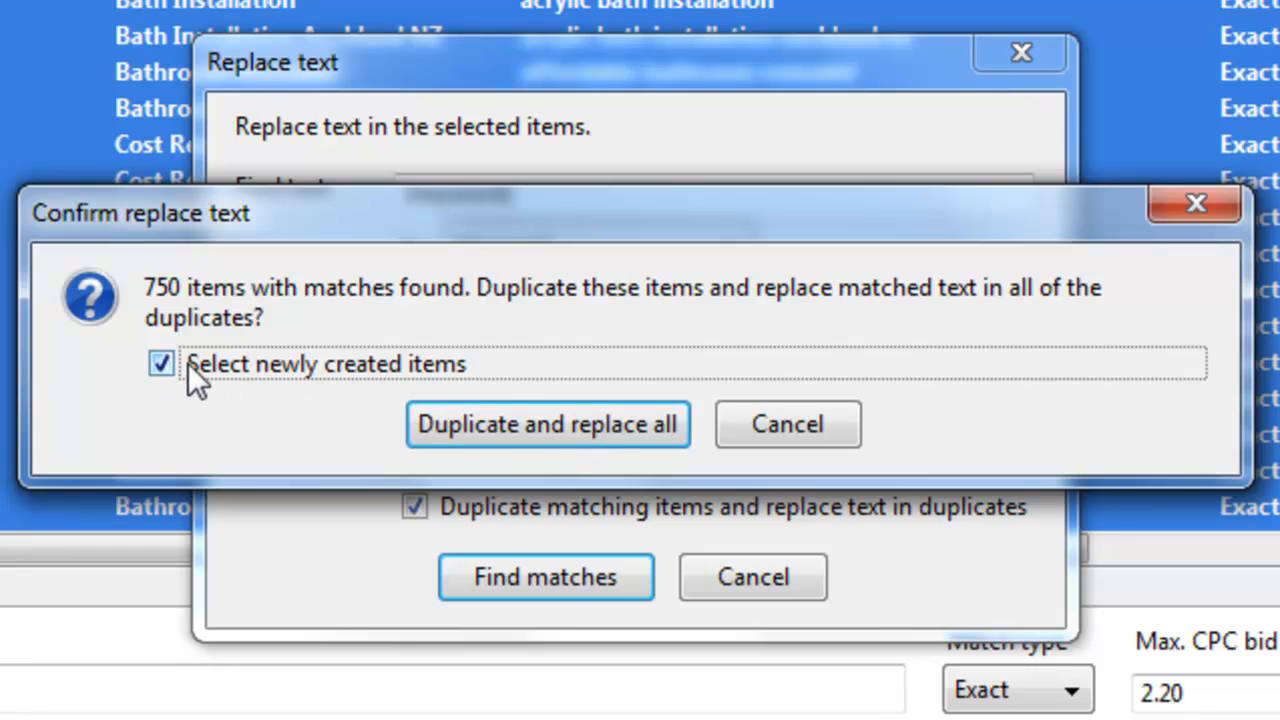
{"action": "left_click", "coordinate": [617, 435]}
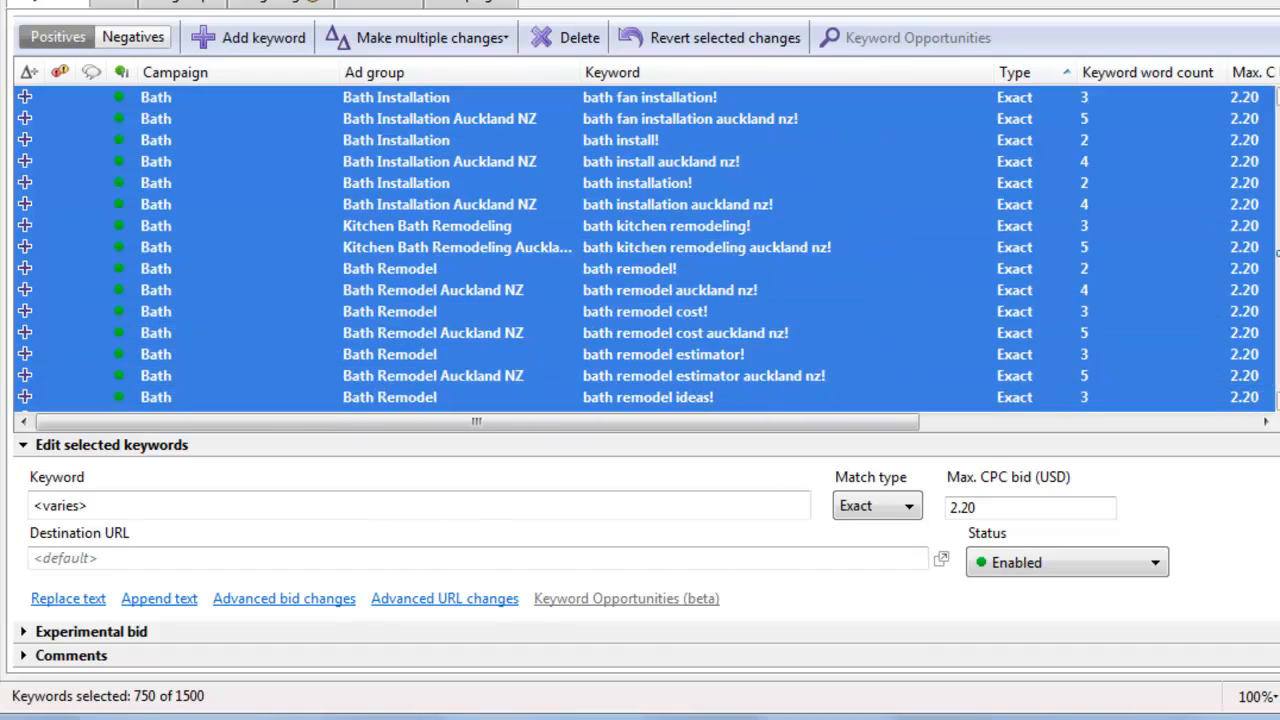
Change the match type of the selected duplicated keywords to Phrase
{"action": "left_click", "coordinate": [900, 506]}
{"action": "left_click", "coordinate": [884, 566]}
{"action": "key", "text": "Up"}
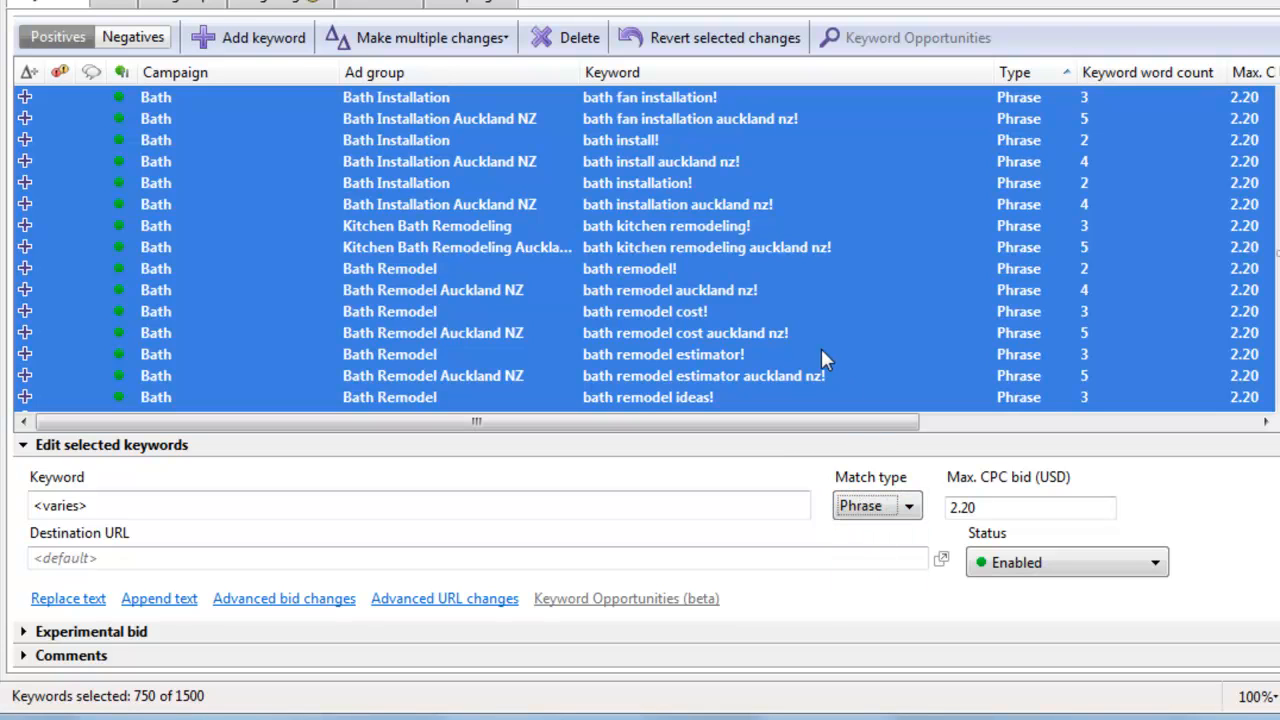
Replace "!" with nothing in the Keyword field of all selected keywords, with duplication of matching items turned off
{"action": "key", "text": "ctrl+h"}
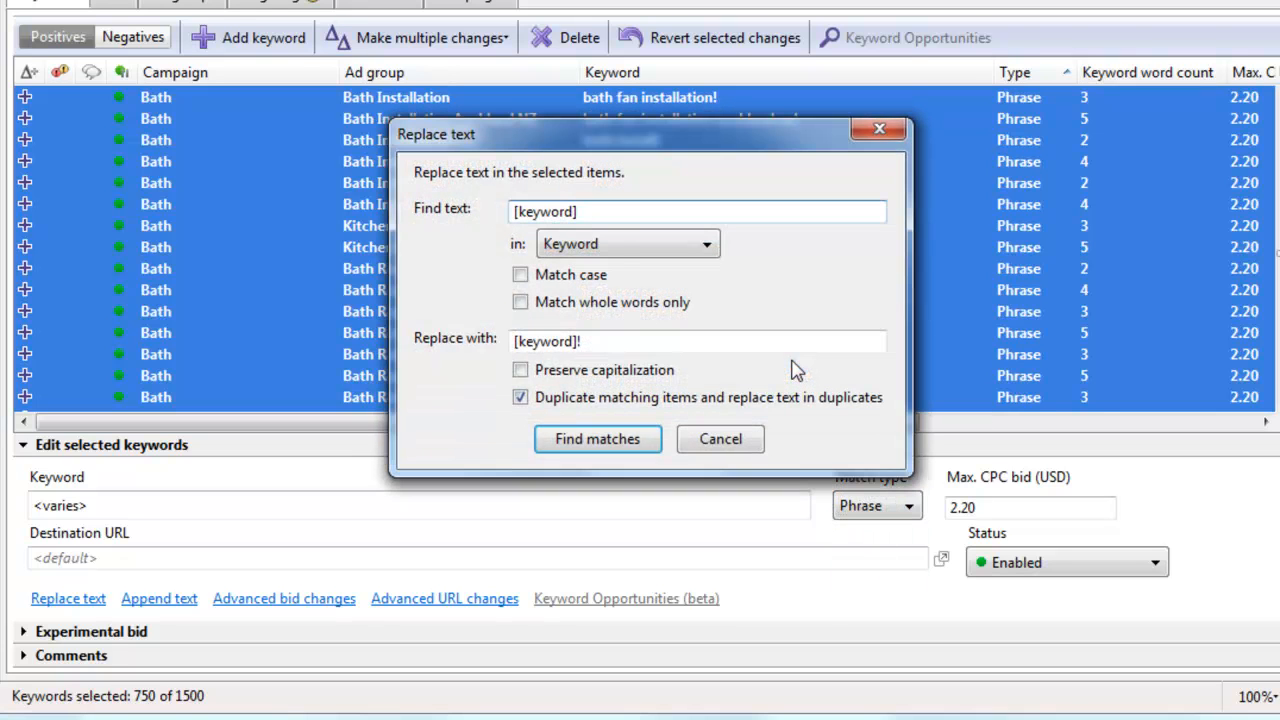
{"action": "left_click_drag", "start_coordinate": [582, 217], "coordinate": [446, 220]}
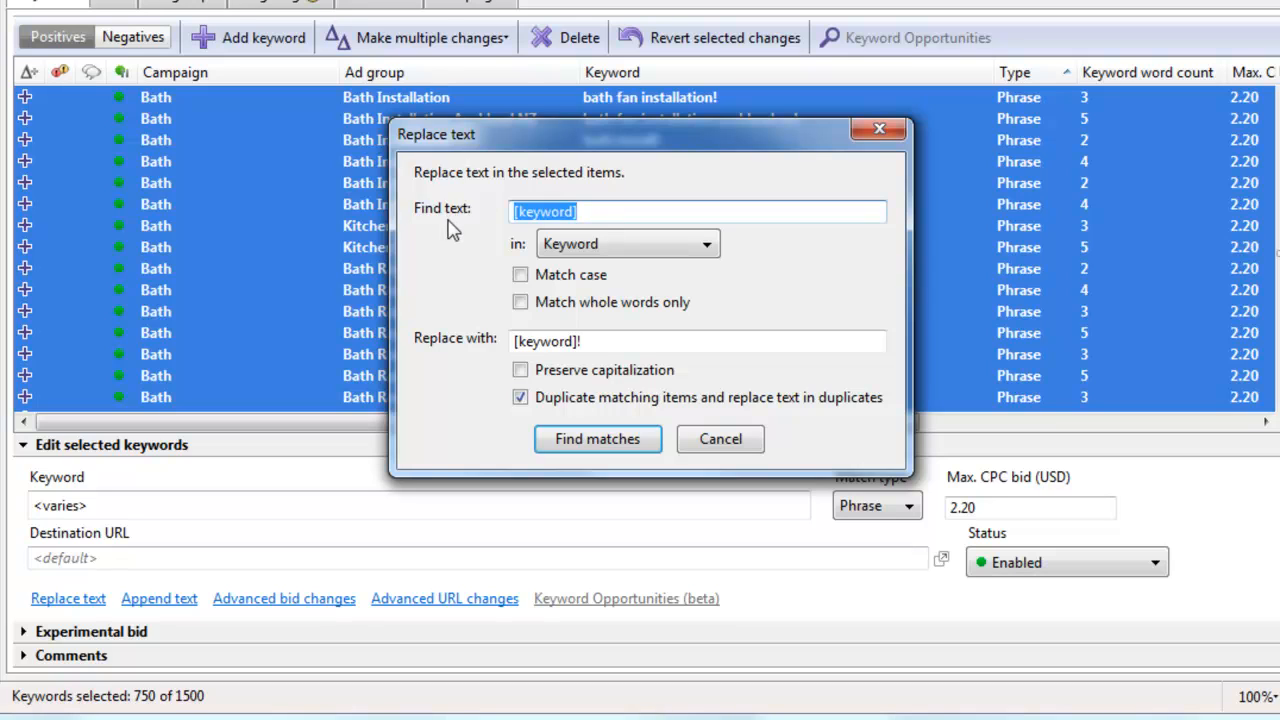
{"action": "type", "text": "!"}
{"action": "left_click_drag", "start_coordinate": [615, 342], "coordinate": [410, 341]}
{"action": "key", "text": "BackSpace"}
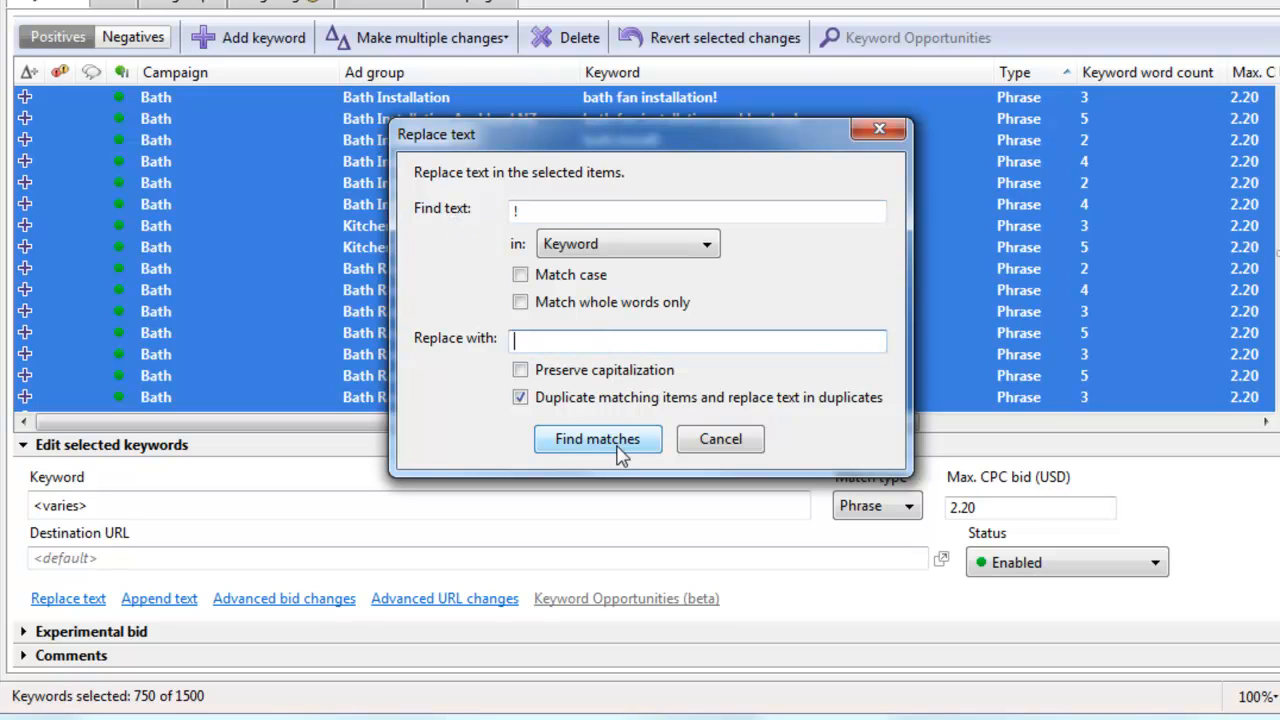
{"action": "left_click", "coordinate": [583, 398]}
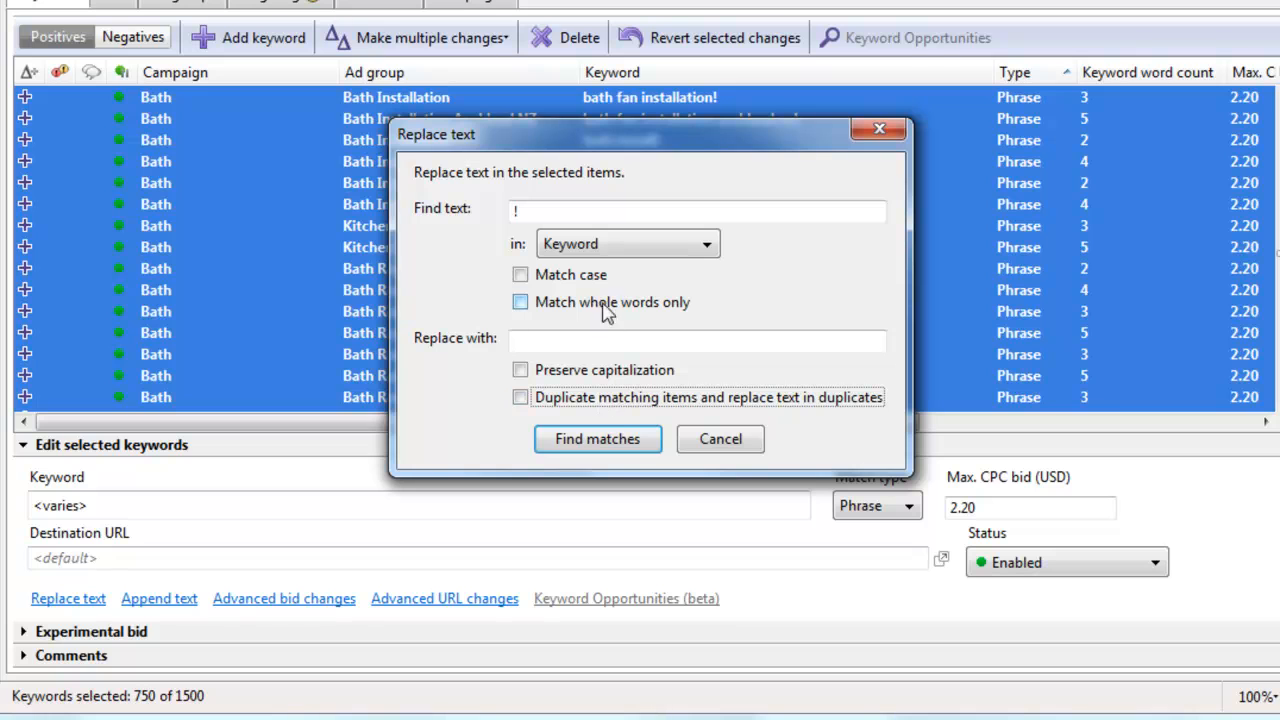
{"action": "left_click", "coordinate": [600, 437]}
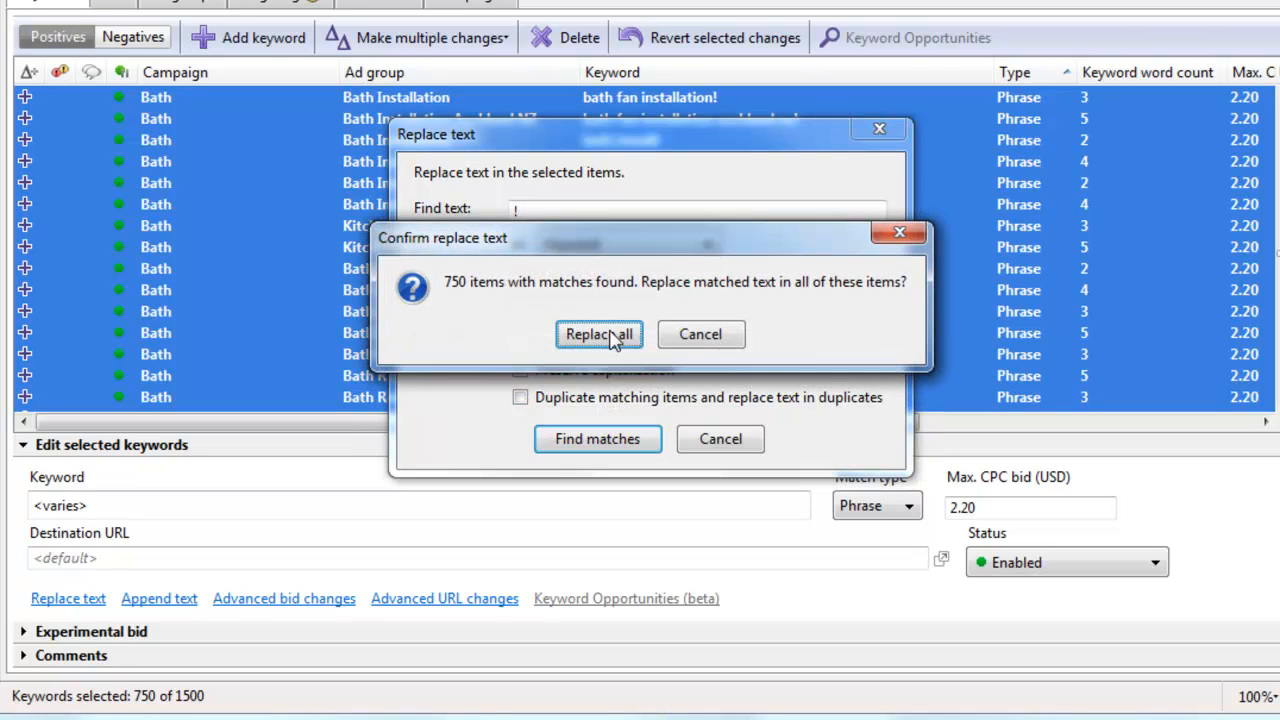
{"action": "left_click", "coordinate": [600, 334]}
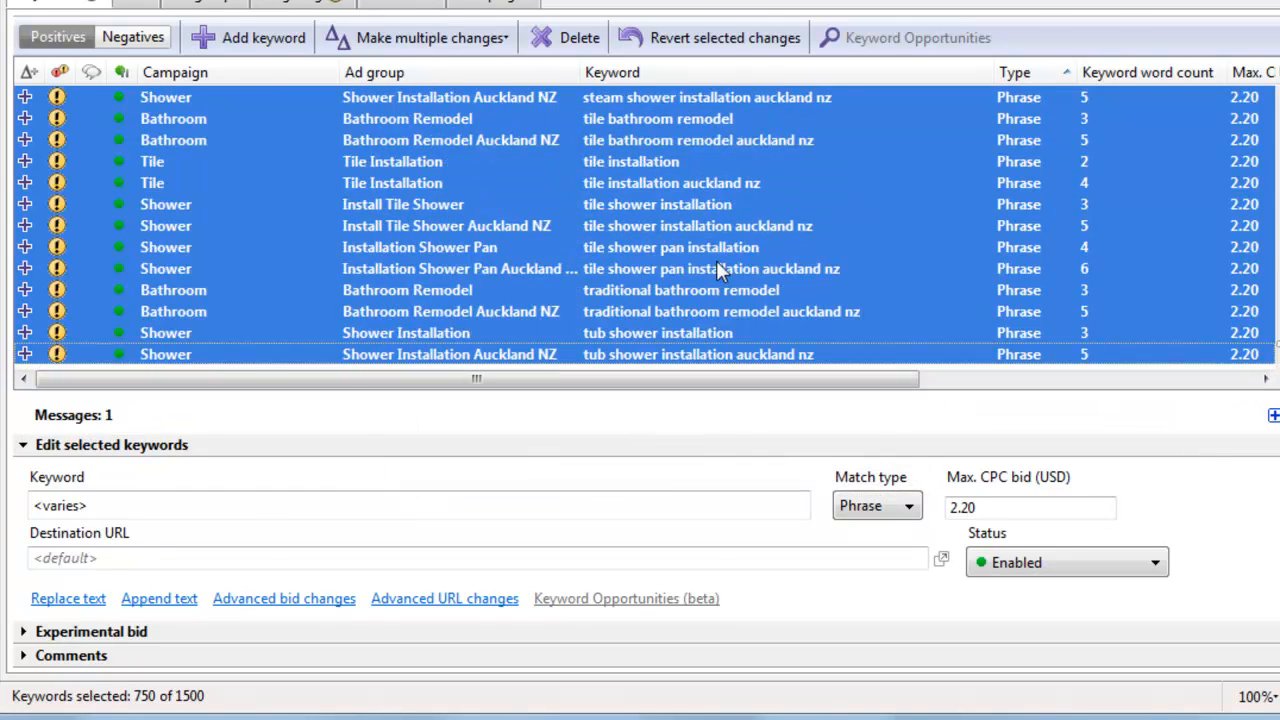
Switch to the Excel workbook and check the Criterion Type and Max CPC columns of the phrase keywords
{"action": "left_click", "coordinate": [716, 266]}
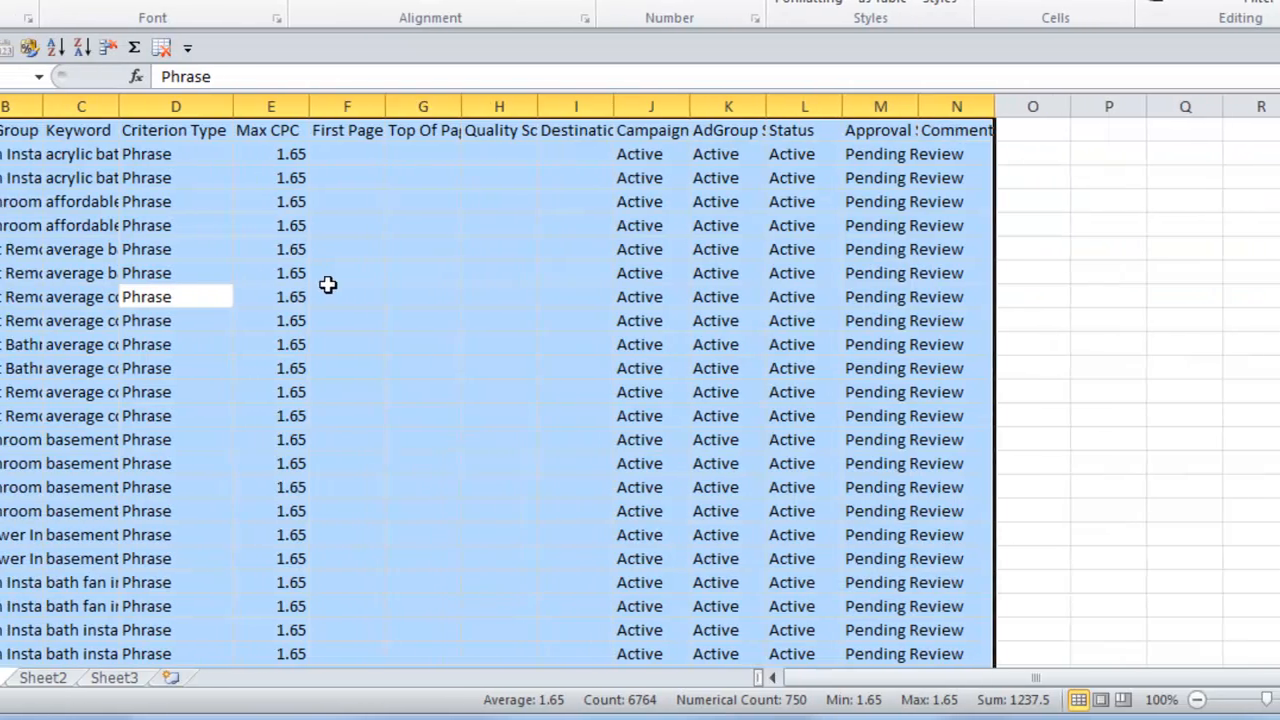
{"action": "left_click", "coordinate": [322, 392]}
{"action": "key", "text": "Up"}
{"action": "key", "text": "Up"}
{"action": "key", "text": "Up"}
{"action": "key", "text": "Up"}
{"action": "key", "text": "Up"}
{"action": "key", "text": "Up"}
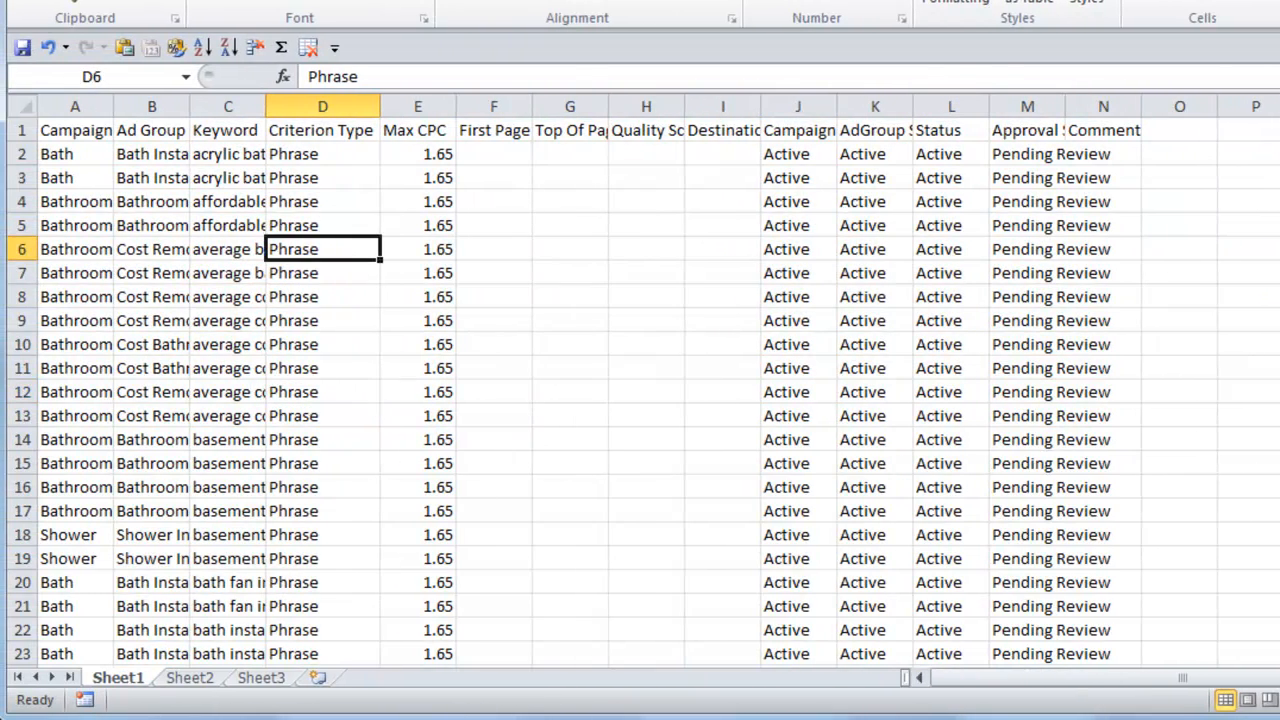
Switch back to AdWords Editor and check the Max. CPC bid of the new phrase keywords
{"action": "left_click", "coordinate": [1050, 717]}
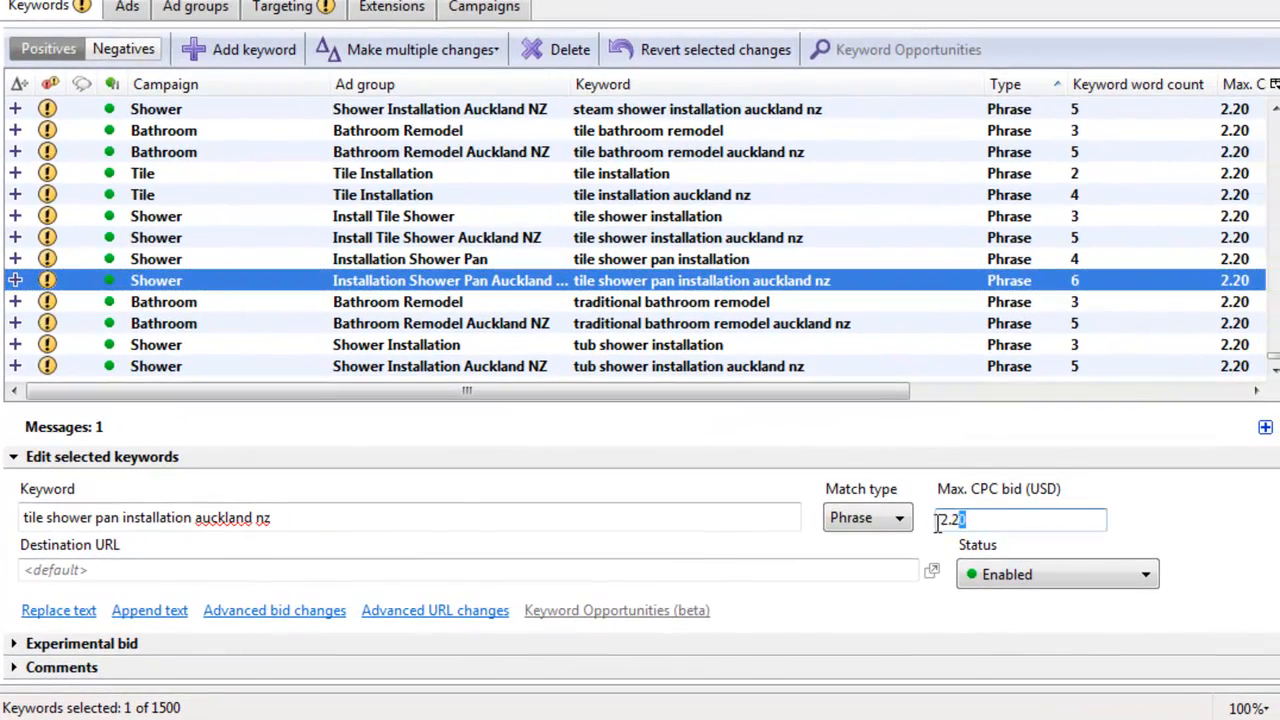
{"action": "double_click", "coordinate": [990, 515]}
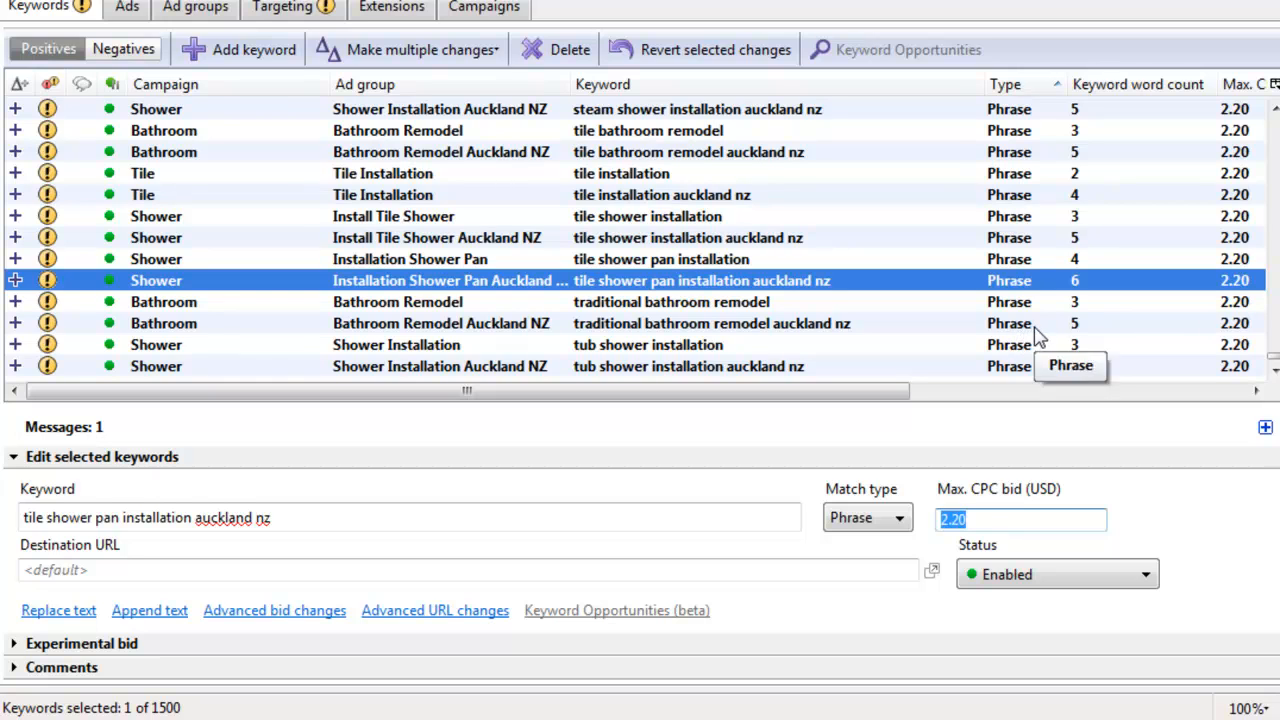
{"action": "left_click", "coordinate": [940, 215]}
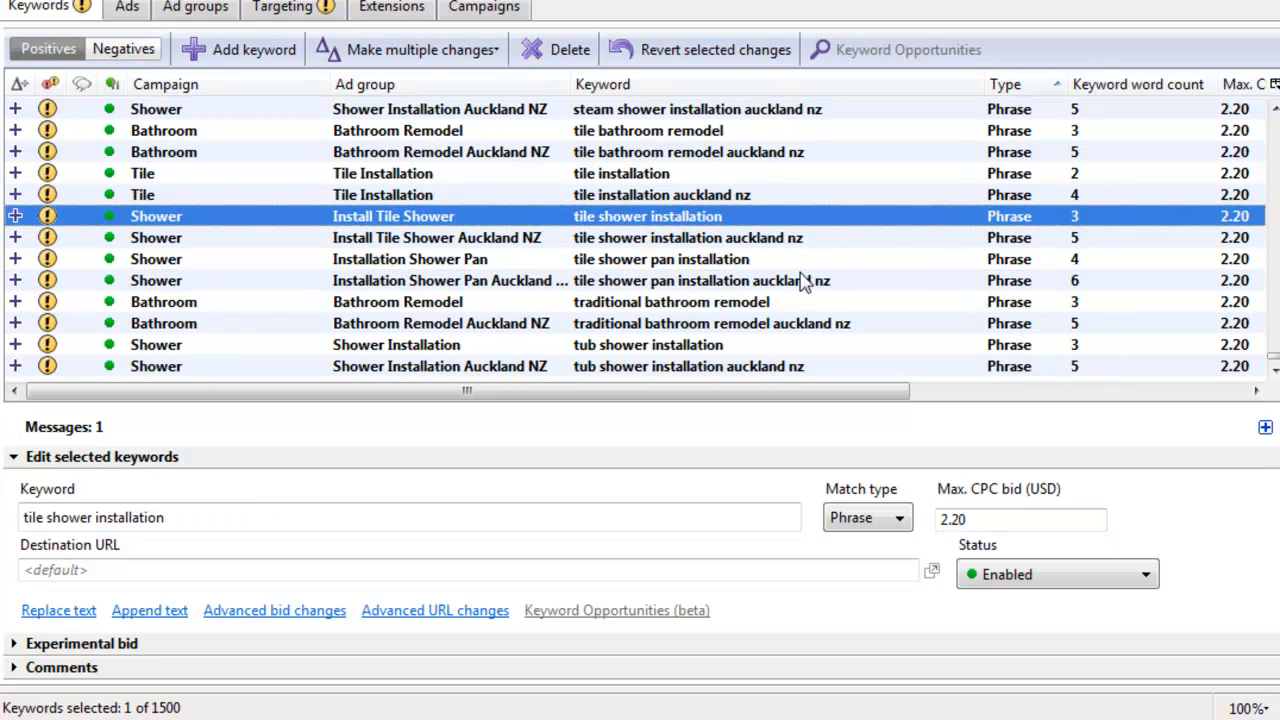